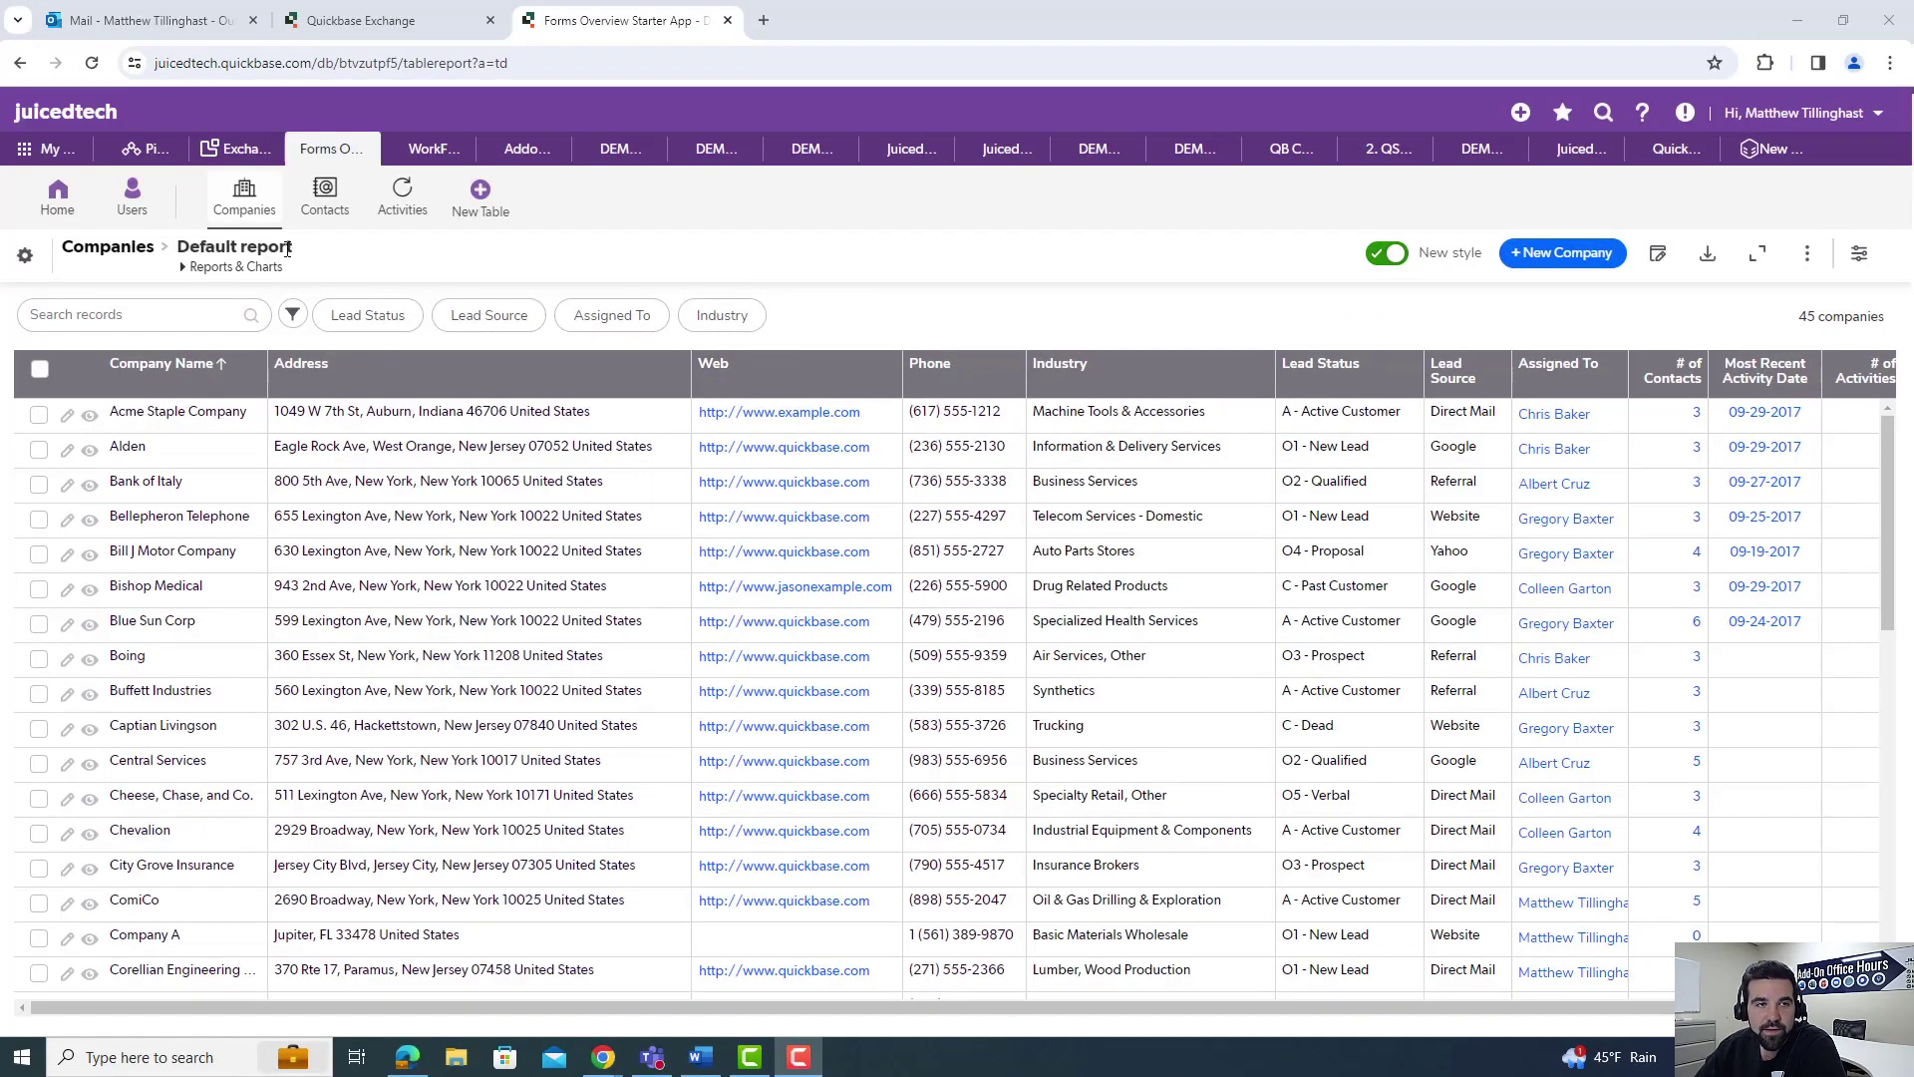
- Create a new Chart-type report for the Companies table from Reports & Charts
{"action": "left_click", "coordinate": [245, 266]}
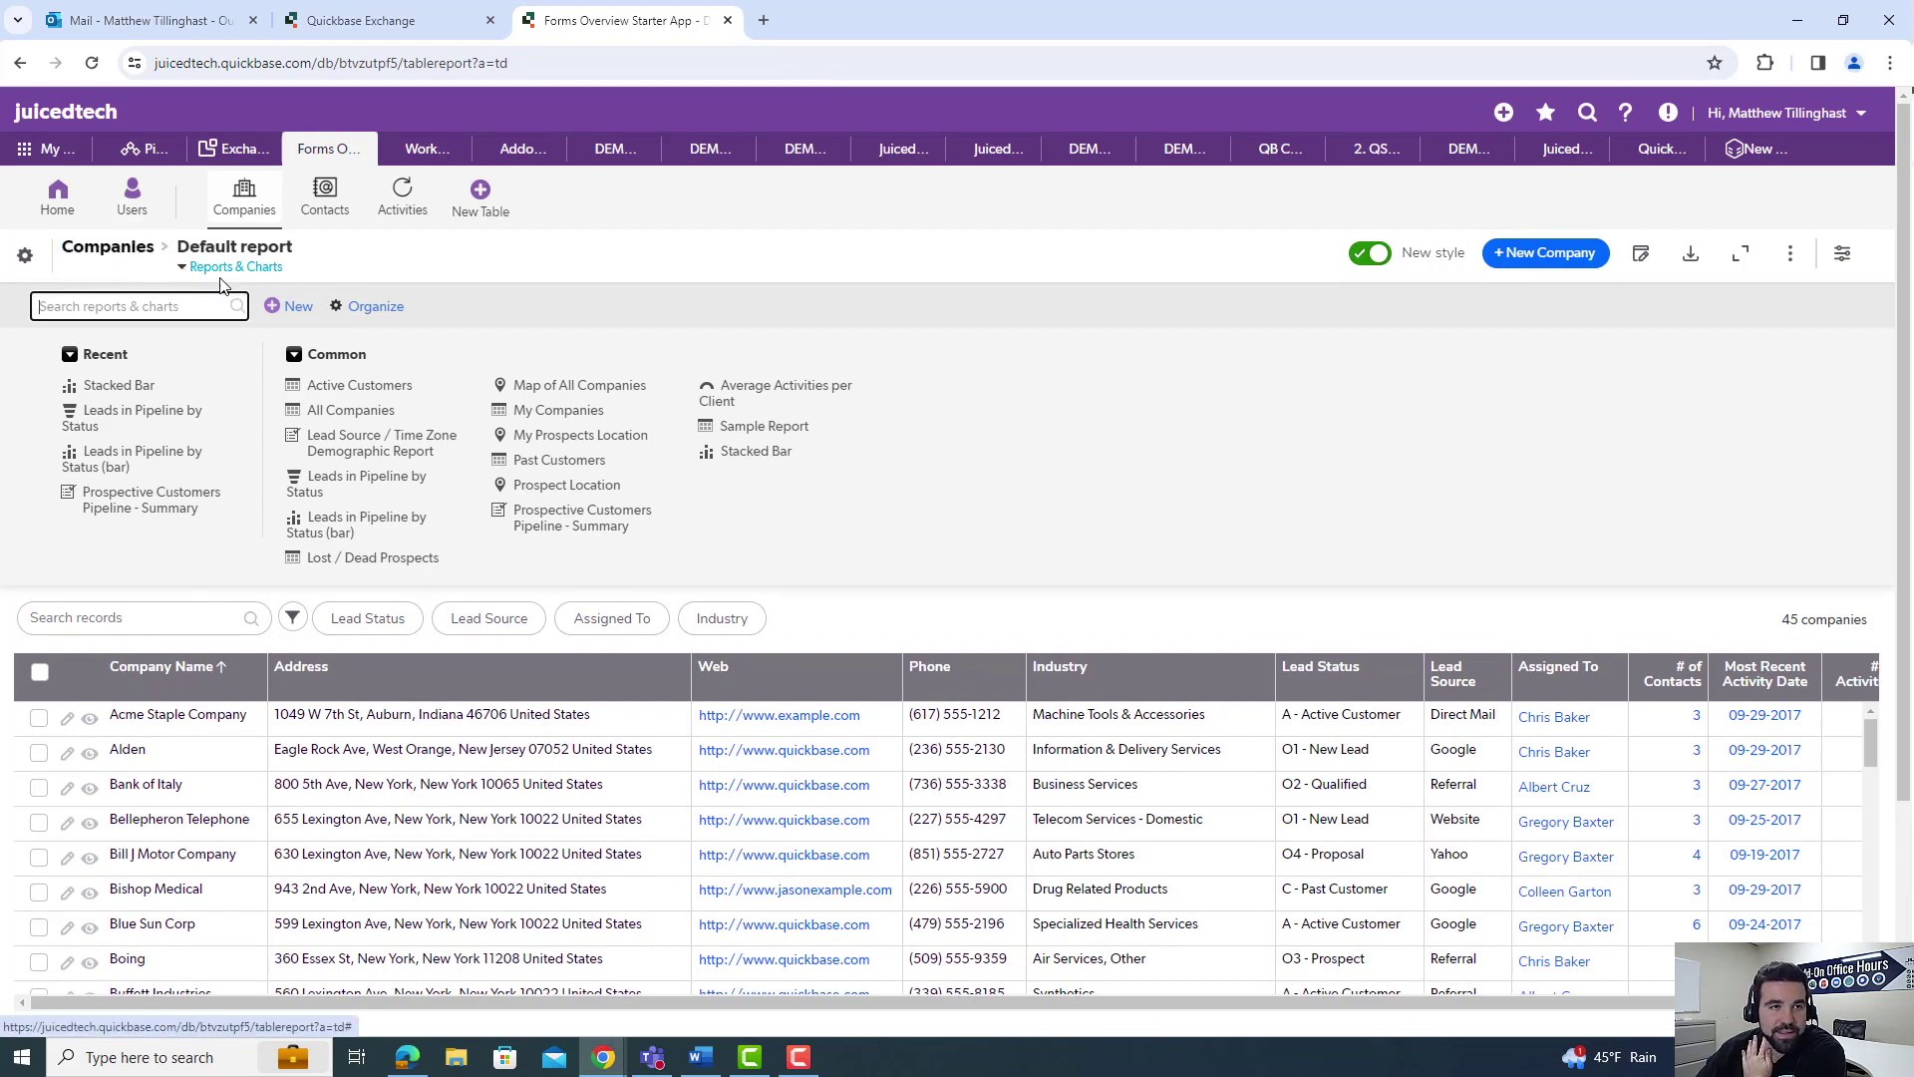
{"action": "left_click", "coordinate": [298, 311]}
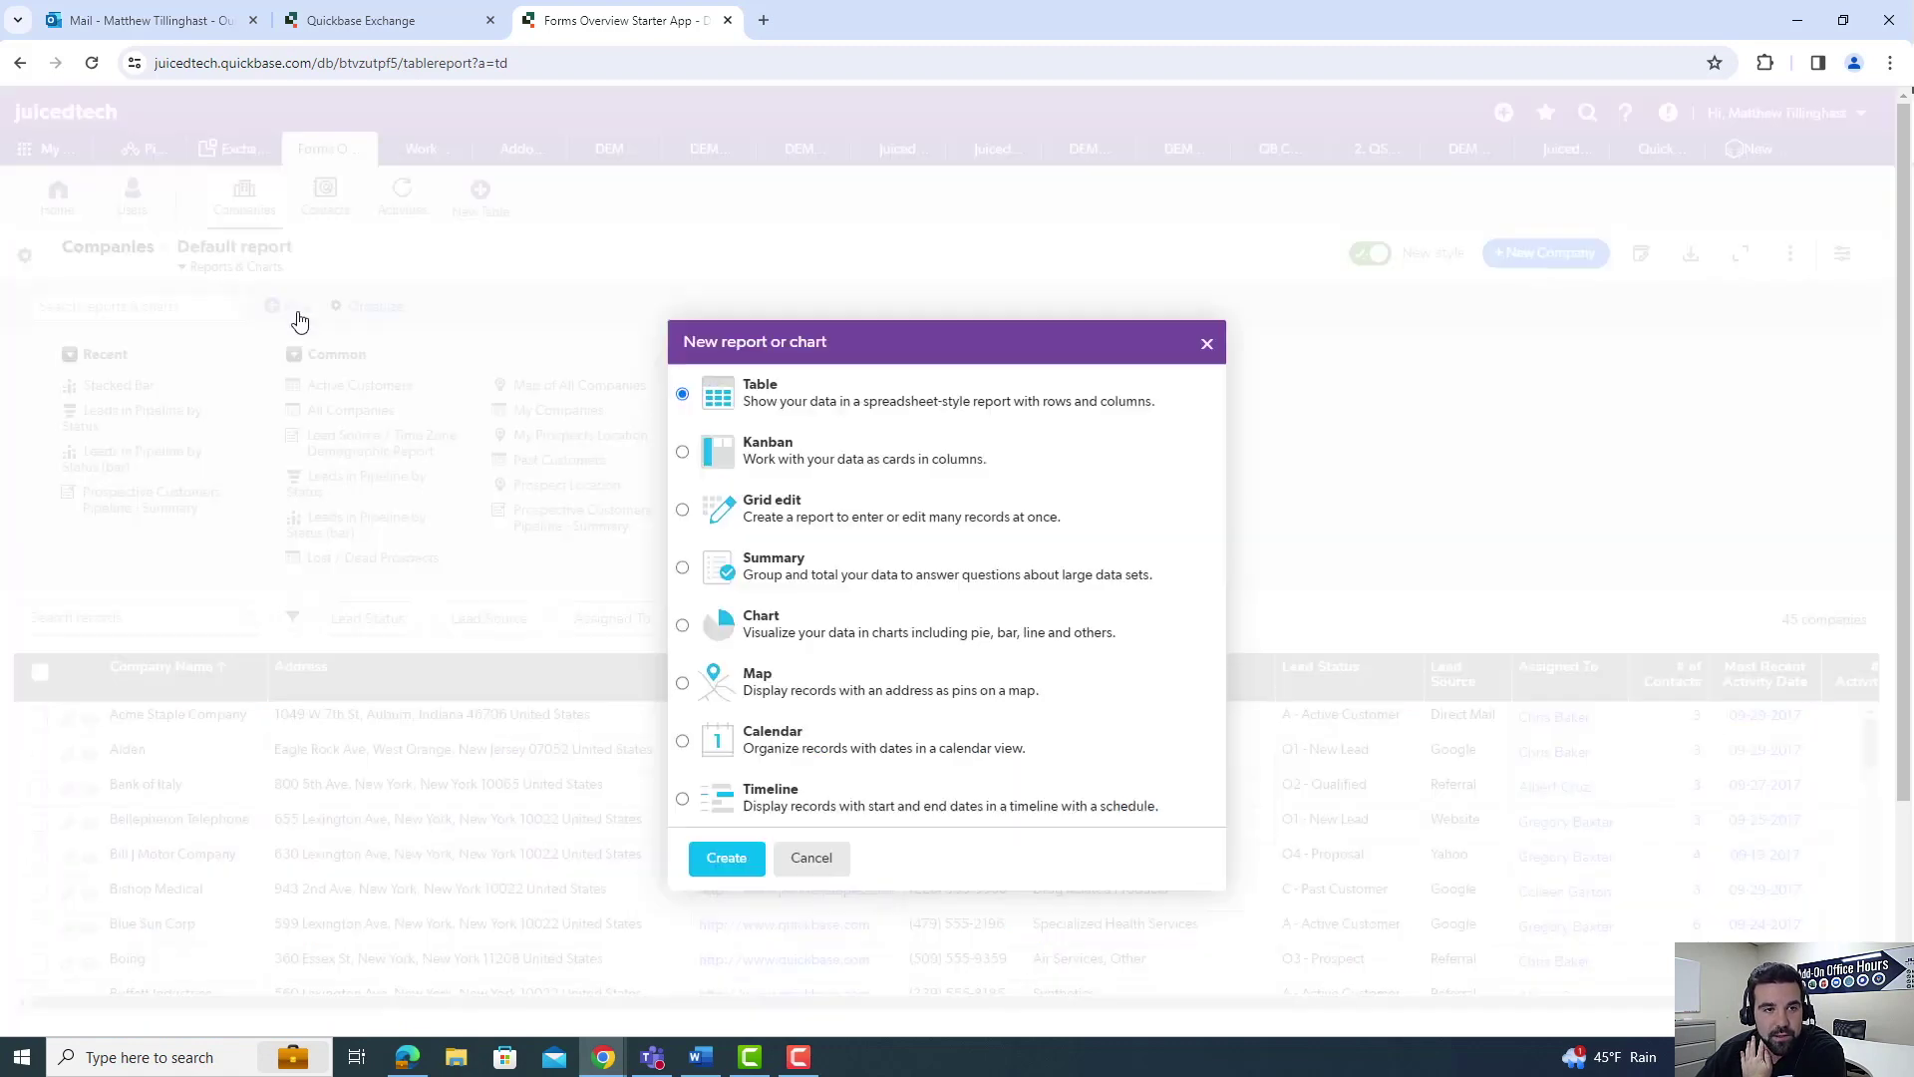
{"action": "left_click", "coordinate": [747, 634]}
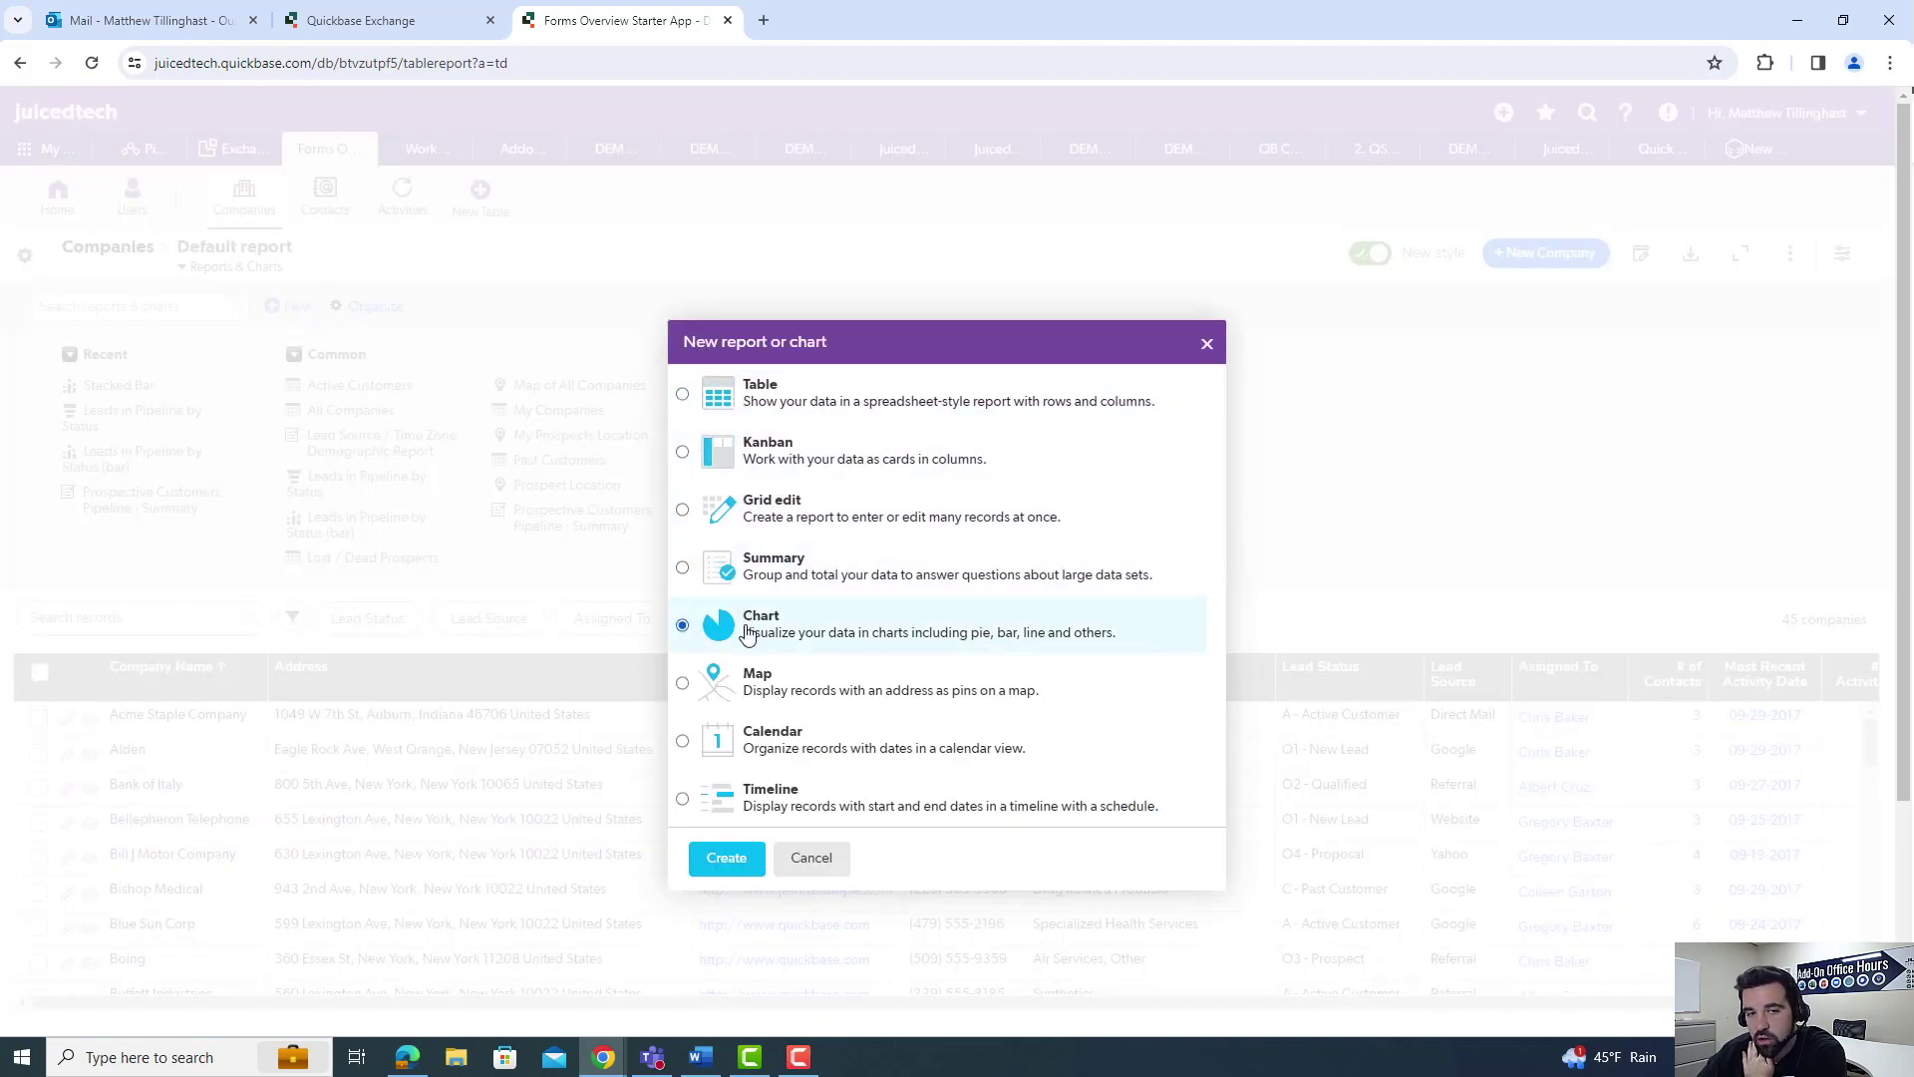
{"action": "left_click", "coordinate": [733, 861]}
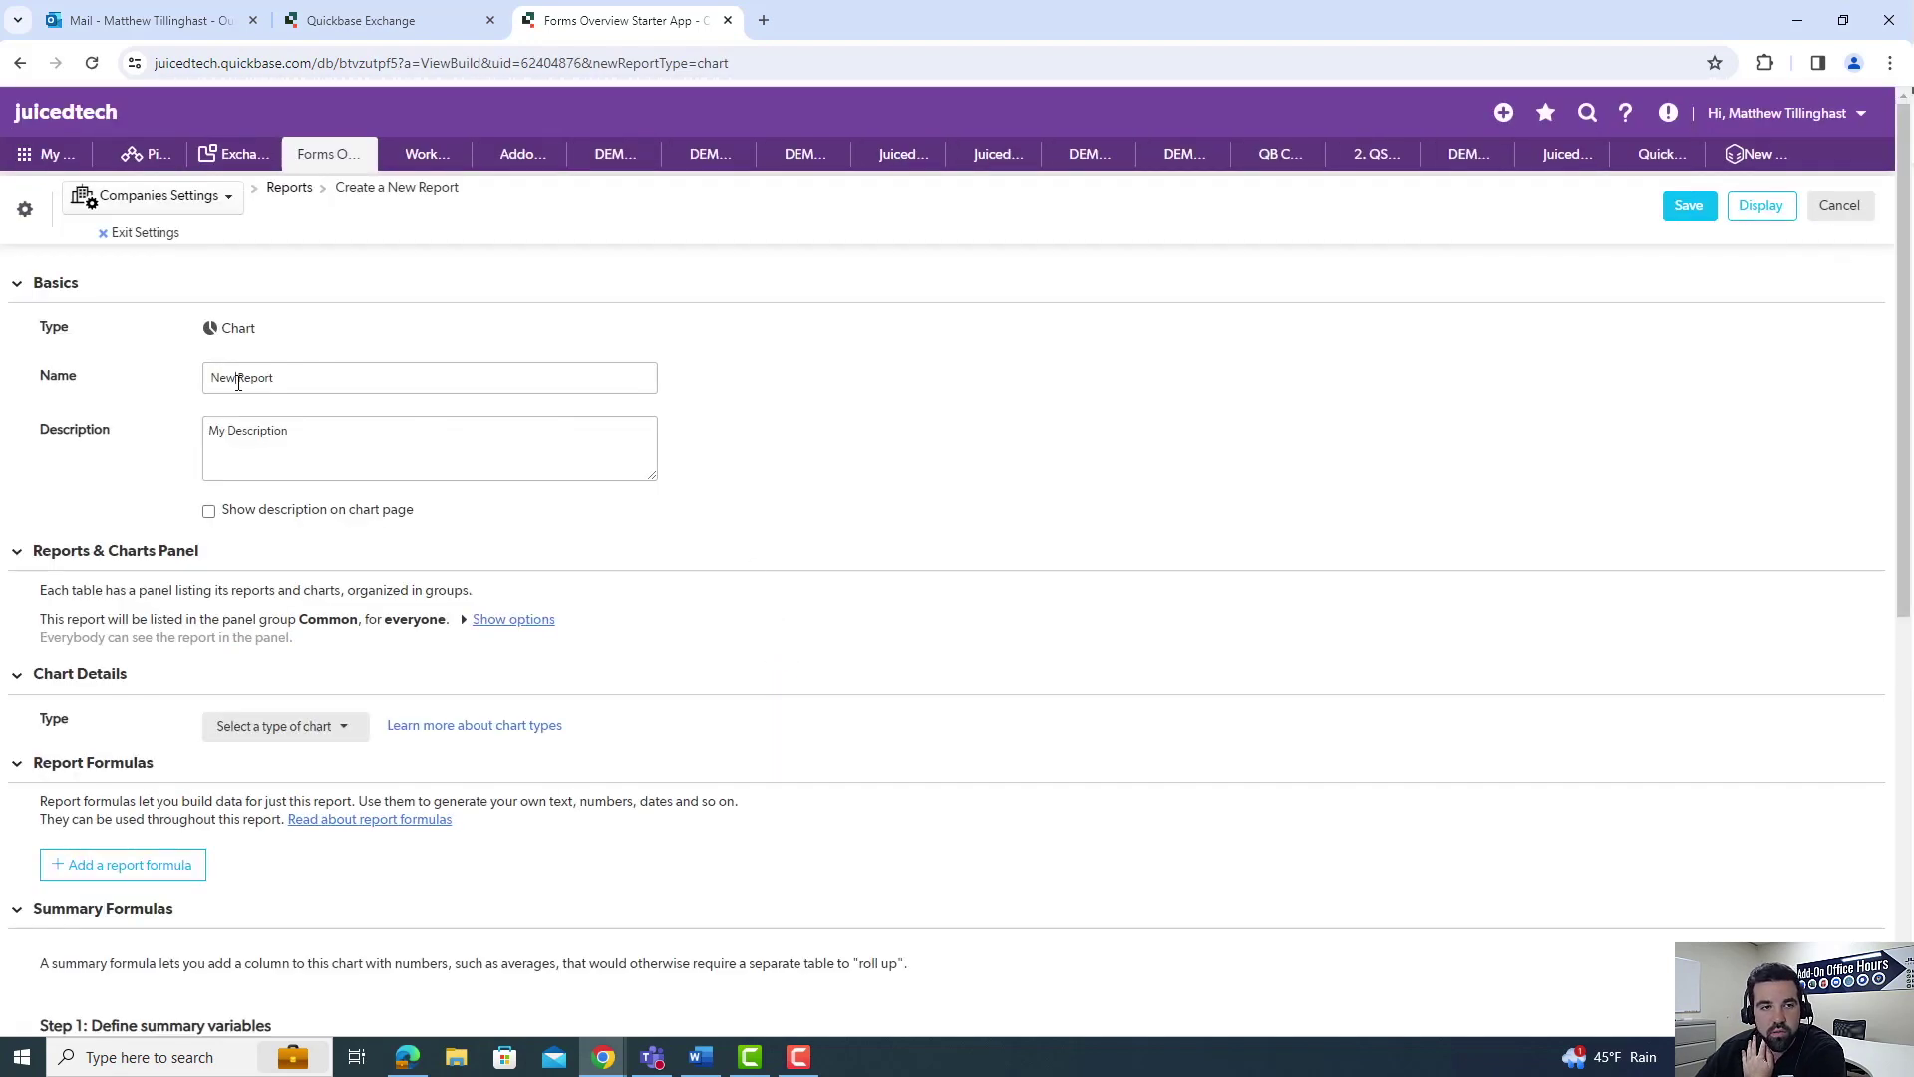
- Rename the new chart from 'New Report' to 'Funnel Report'
{"action": "double_click", "coordinate": [238, 382]}
{"action": "type", "text": "Funnel"}
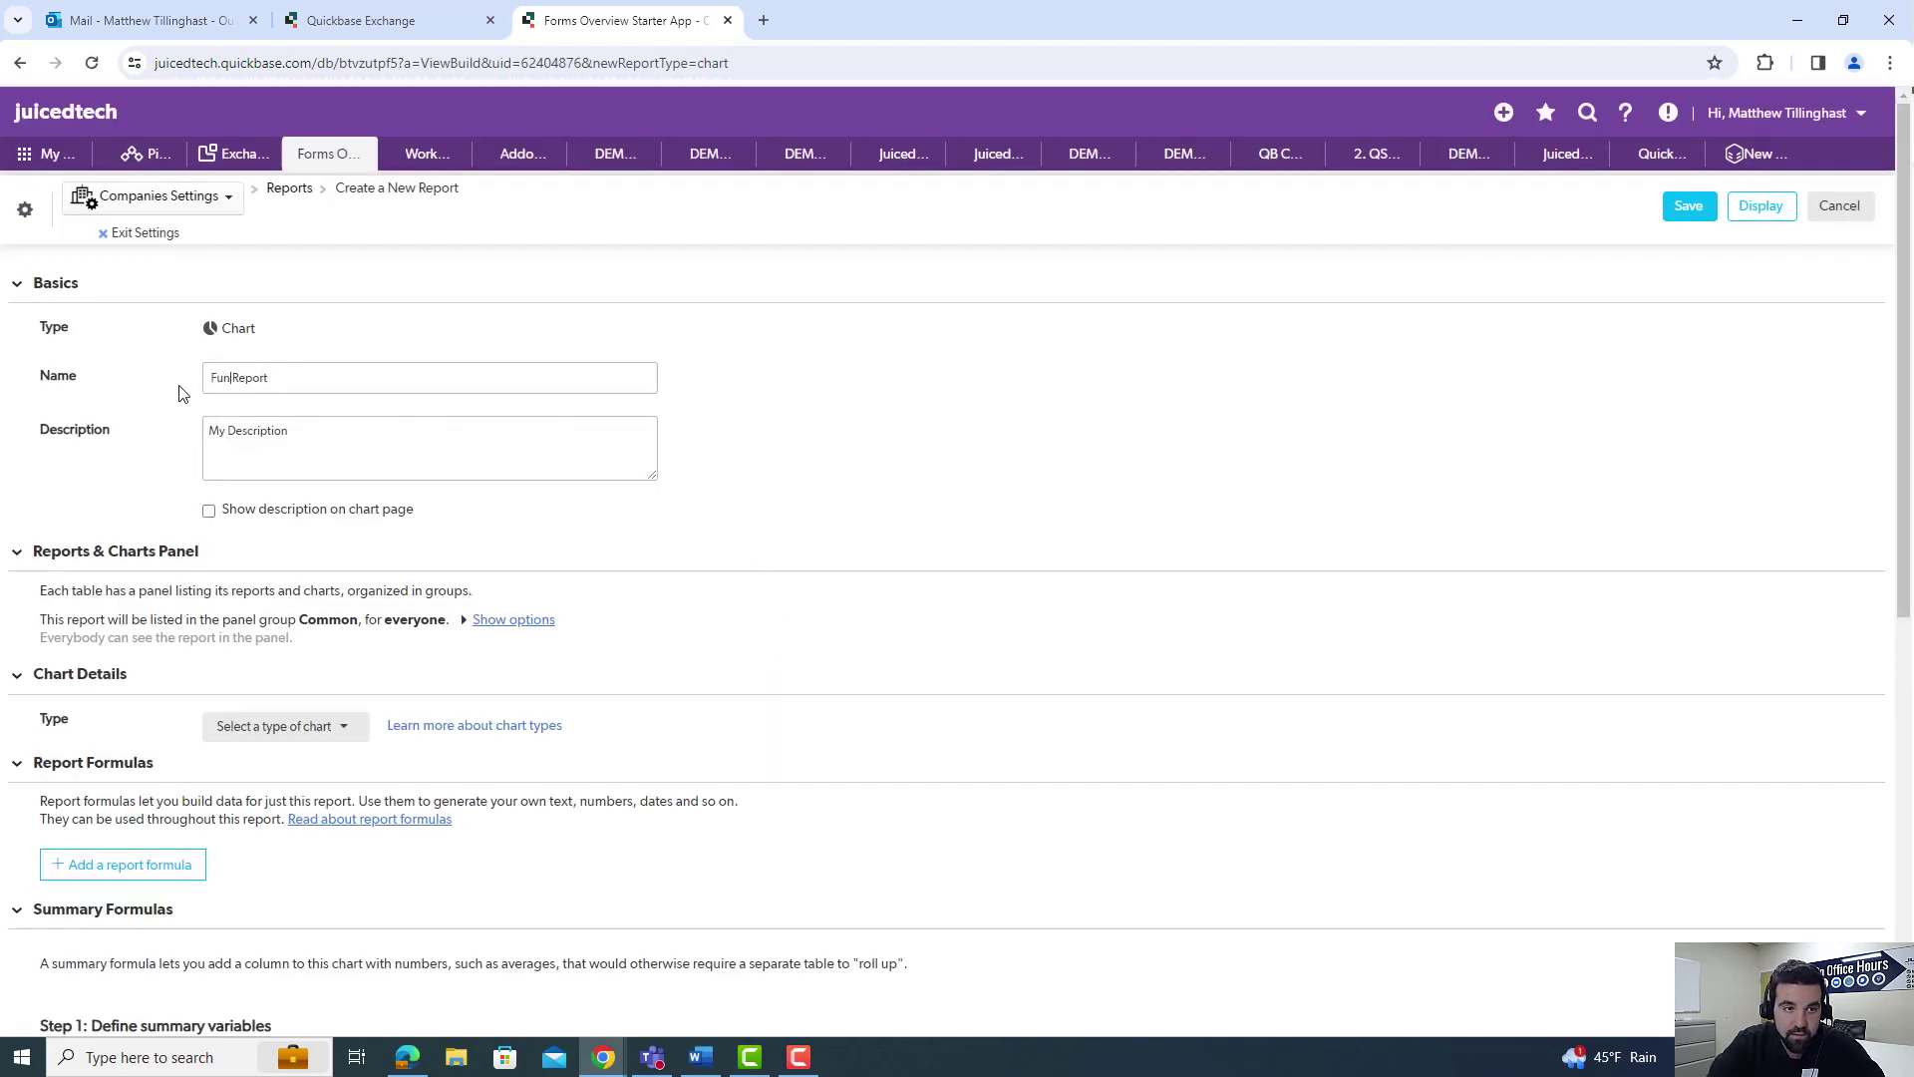
{"action": "left_click", "coordinate": [361, 461]}
{"action": "scroll", "coordinate": [389, 466], "scroll_direction": "down", "scroll_amount": 1}
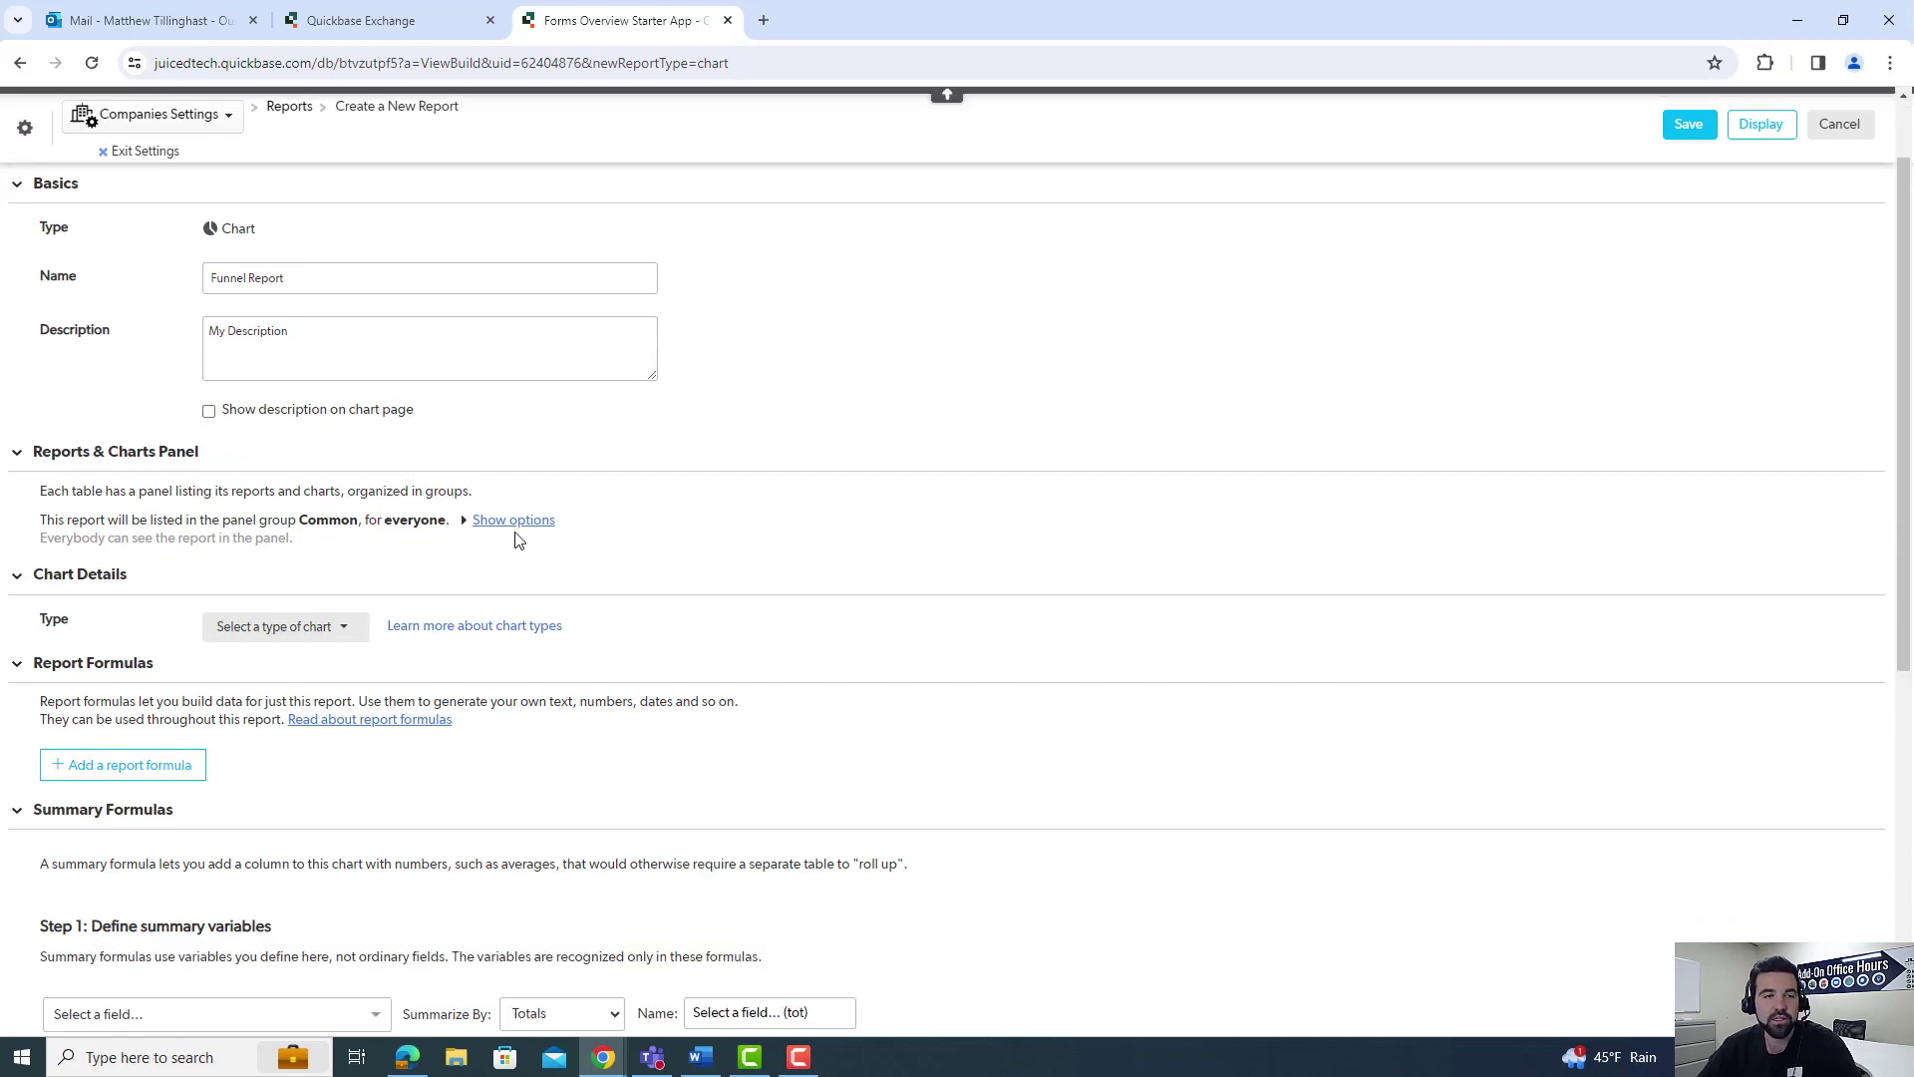
- List the report in the reports panel only for users in my role
{"action": "left_click", "coordinate": [486, 521]}
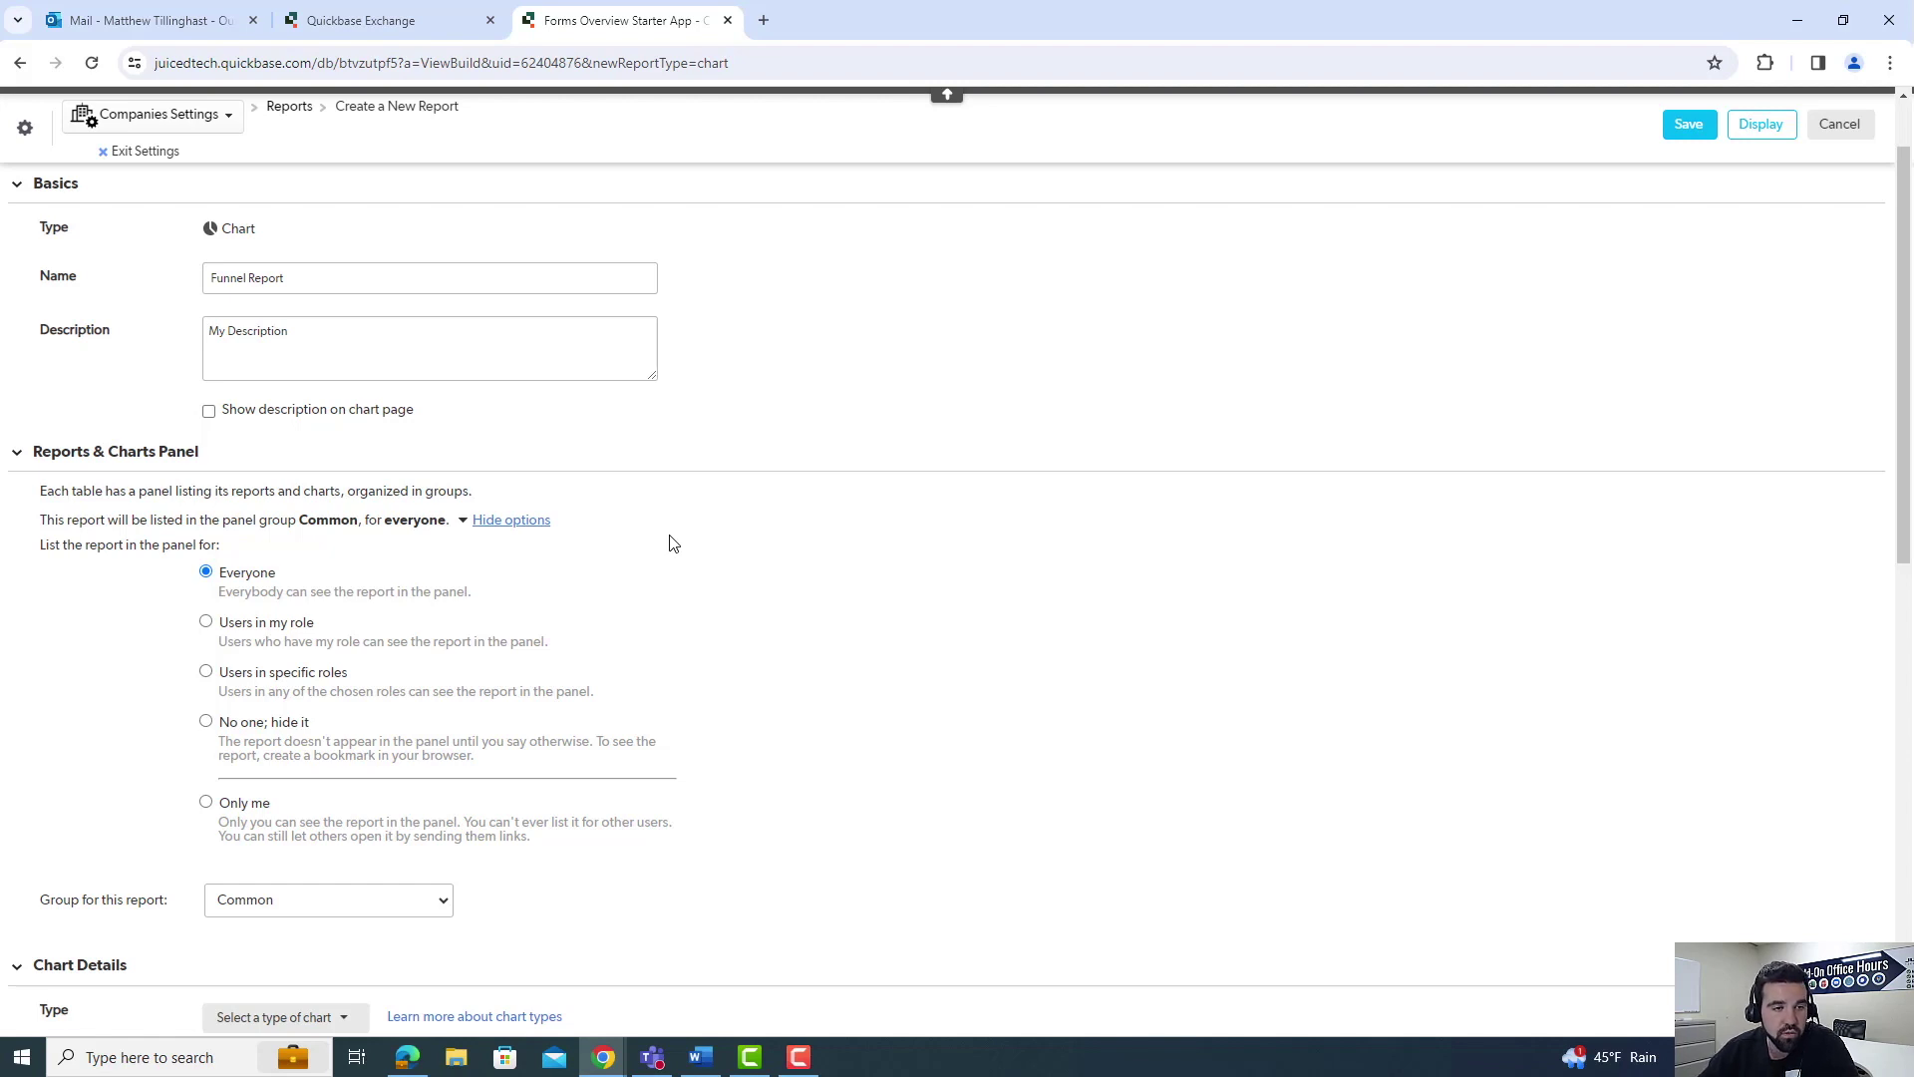
{"action": "left_click", "coordinate": [205, 622]}
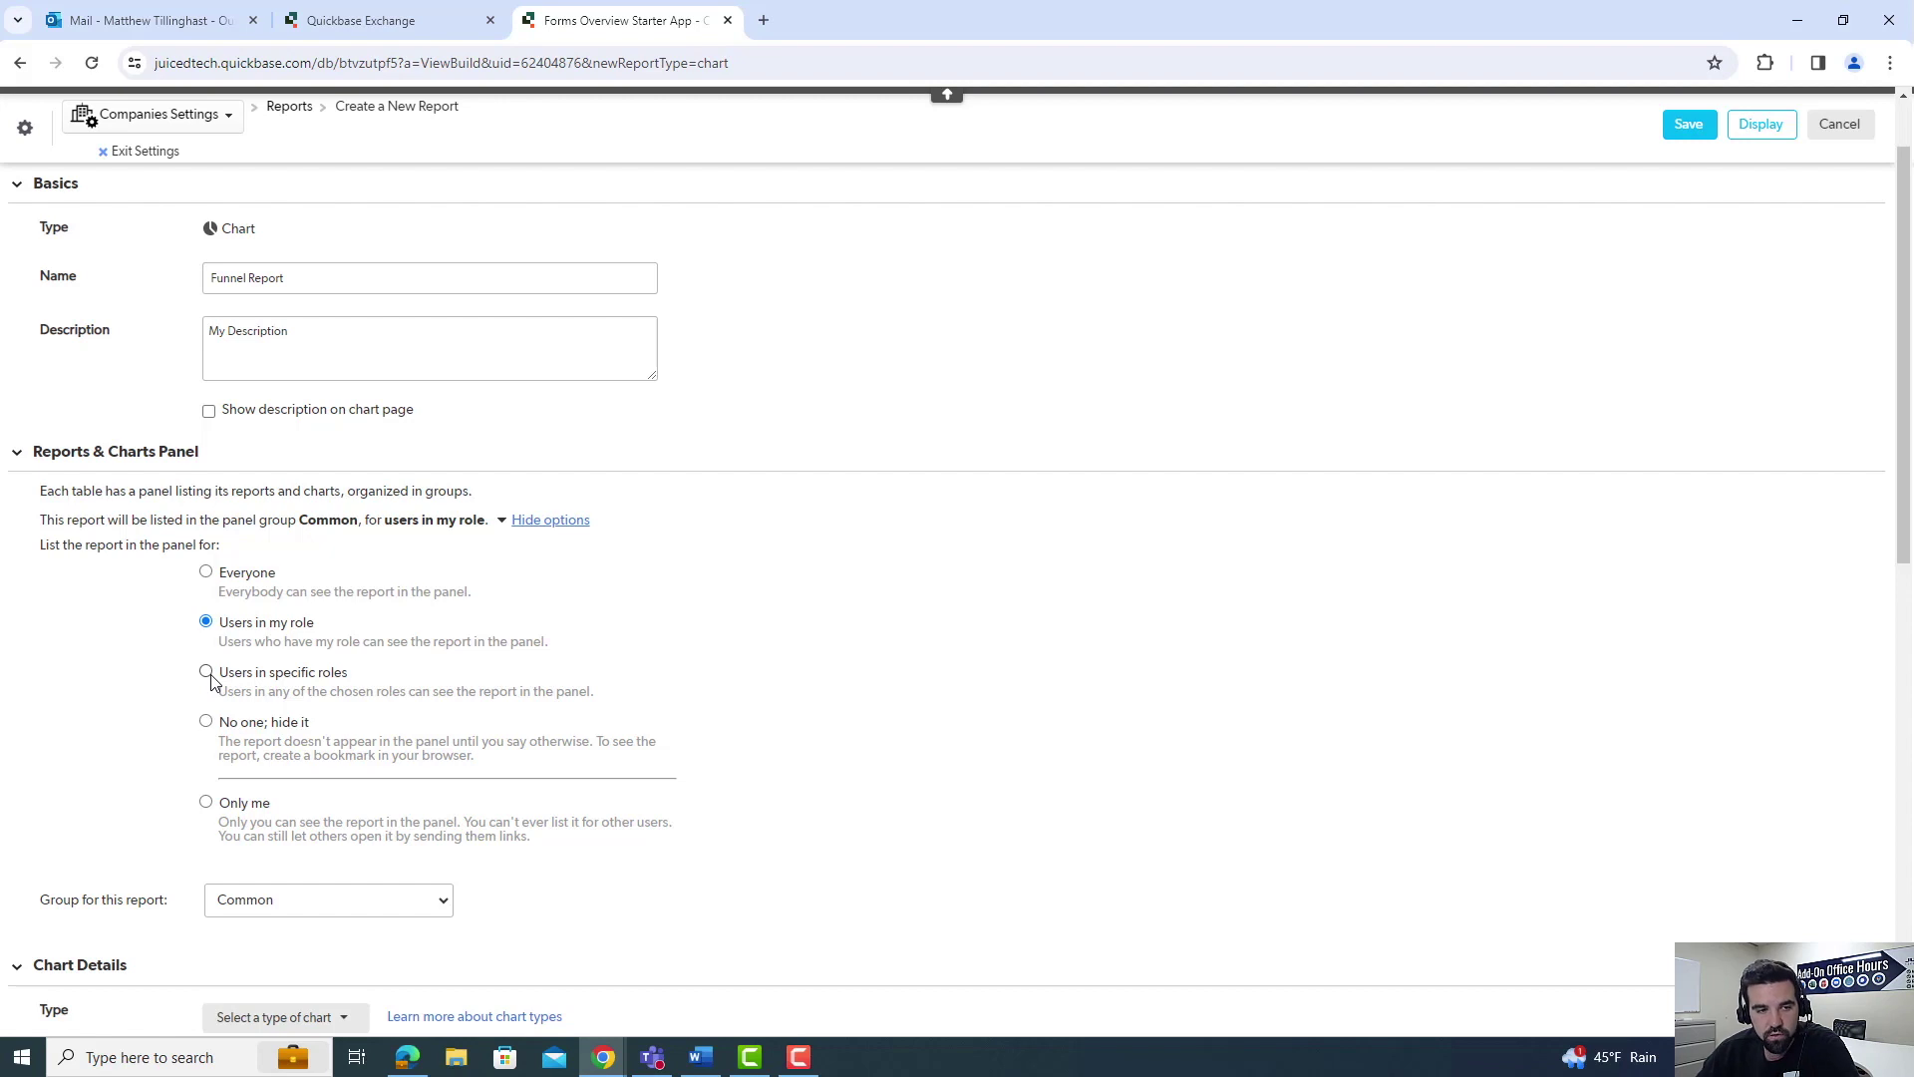
{"action": "scroll", "coordinate": [211, 682], "scroll_direction": "down", "scroll_amount": 2}
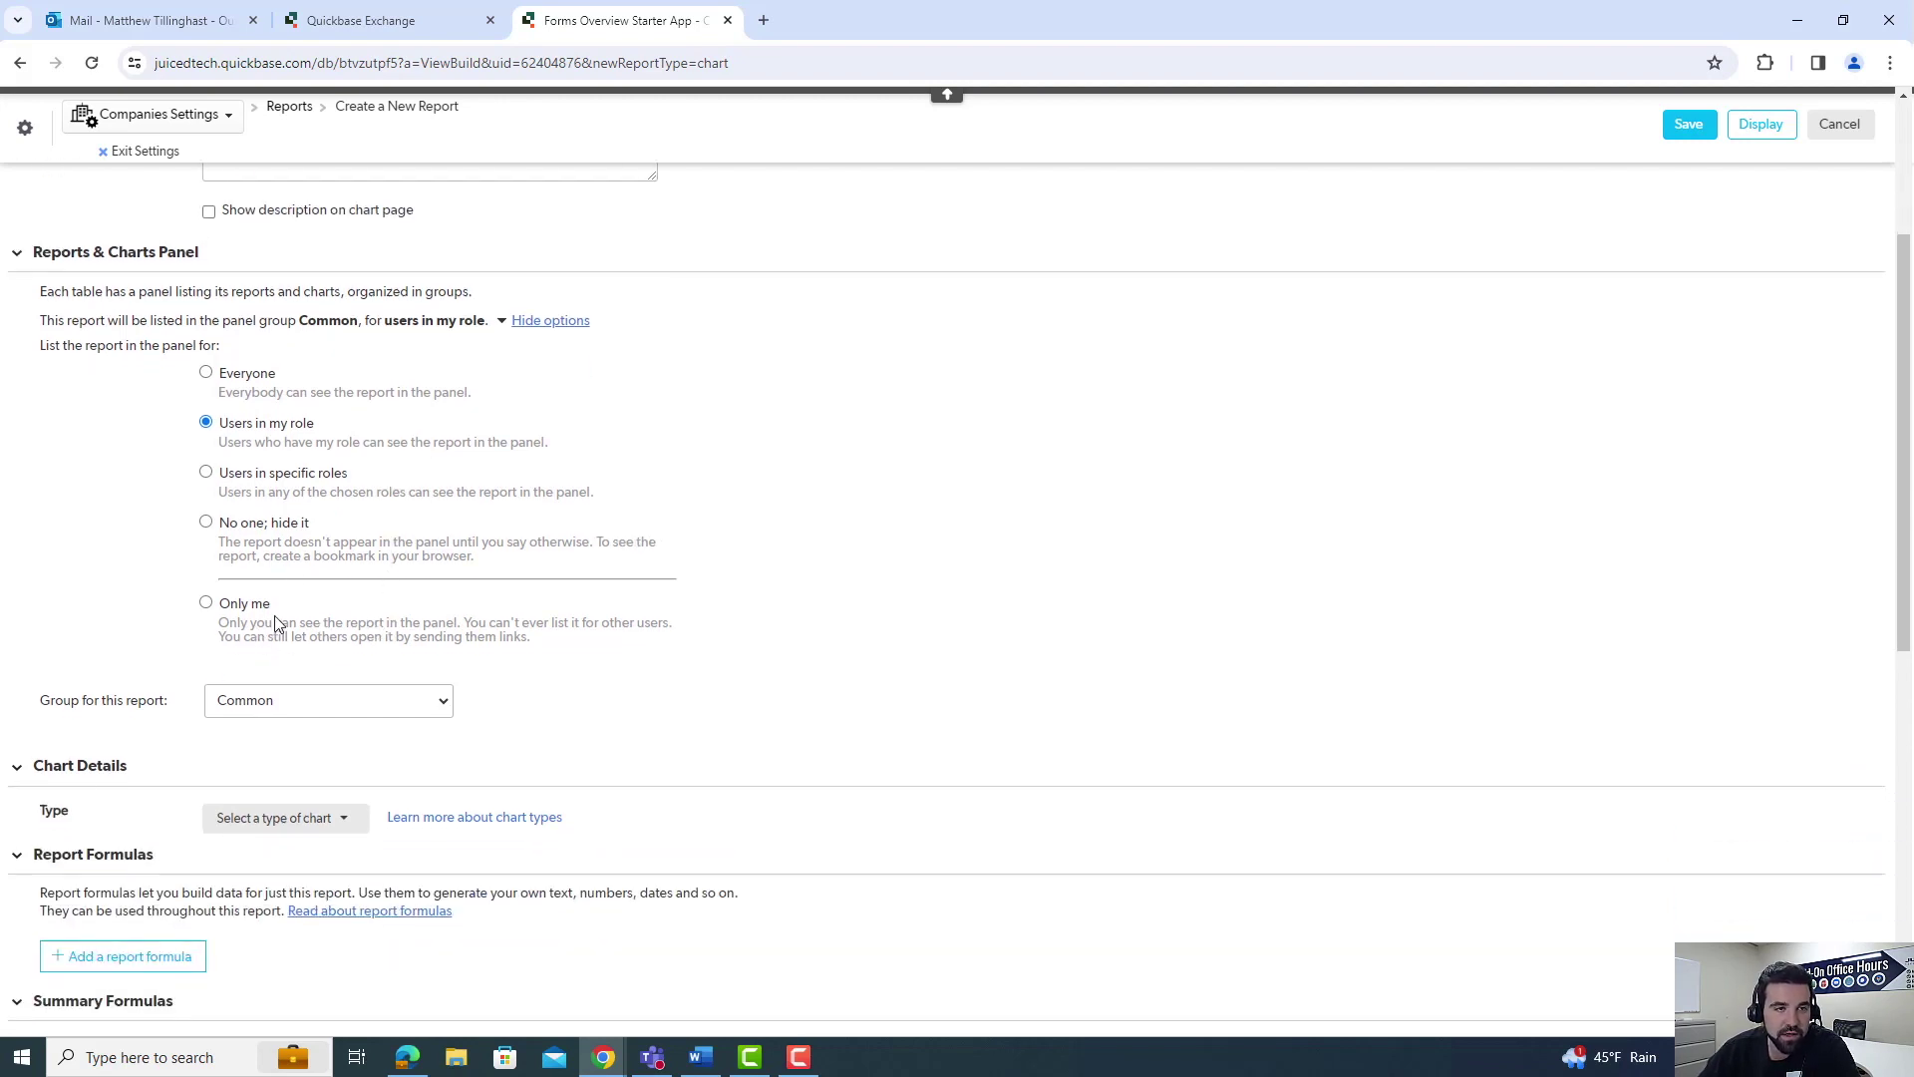
{"action": "scroll", "coordinate": [275, 616], "scroll_direction": "down", "scroll_amount": 3}
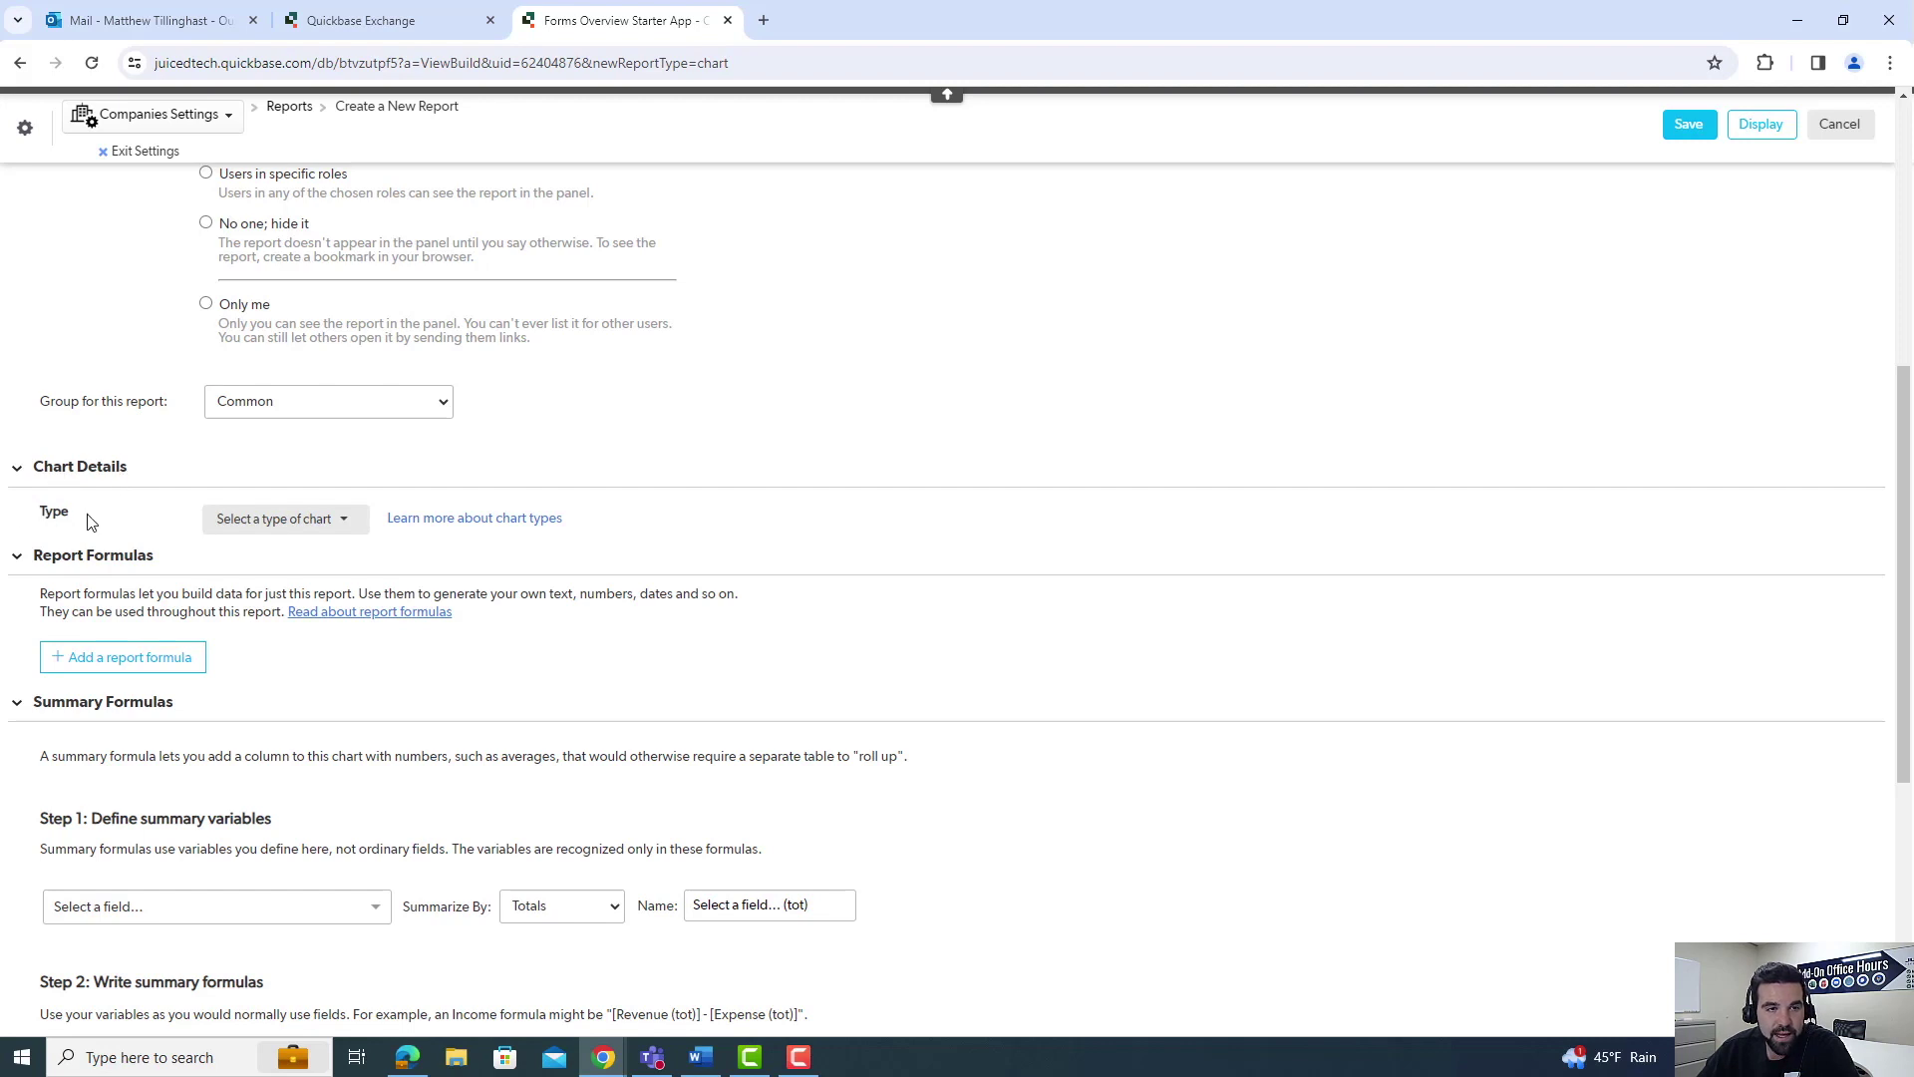
- Set the chart type to Funnel
{"action": "left_click", "coordinate": [342, 526]}
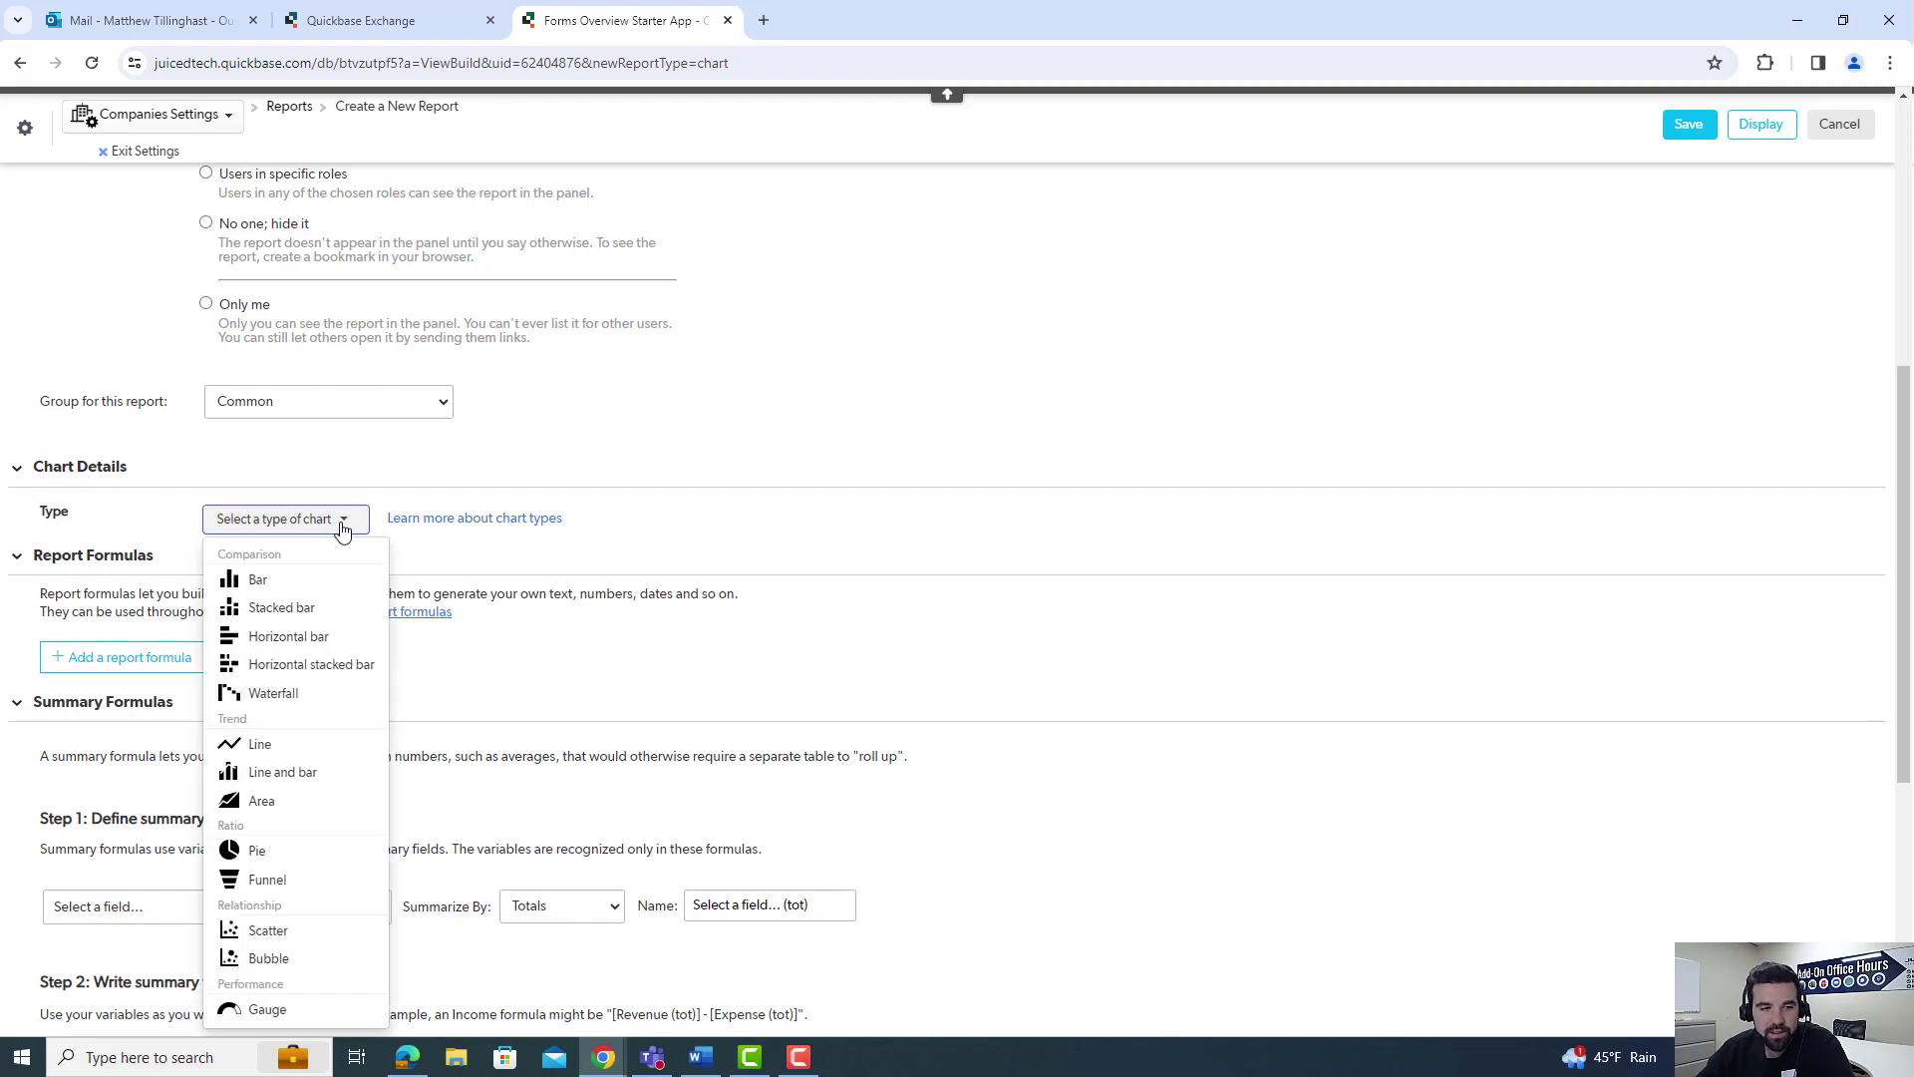
{"action": "left_click", "coordinate": [291, 883]}
{"action": "scroll", "coordinate": [715, 684], "scroll_direction": "down", "scroll_amount": 1}
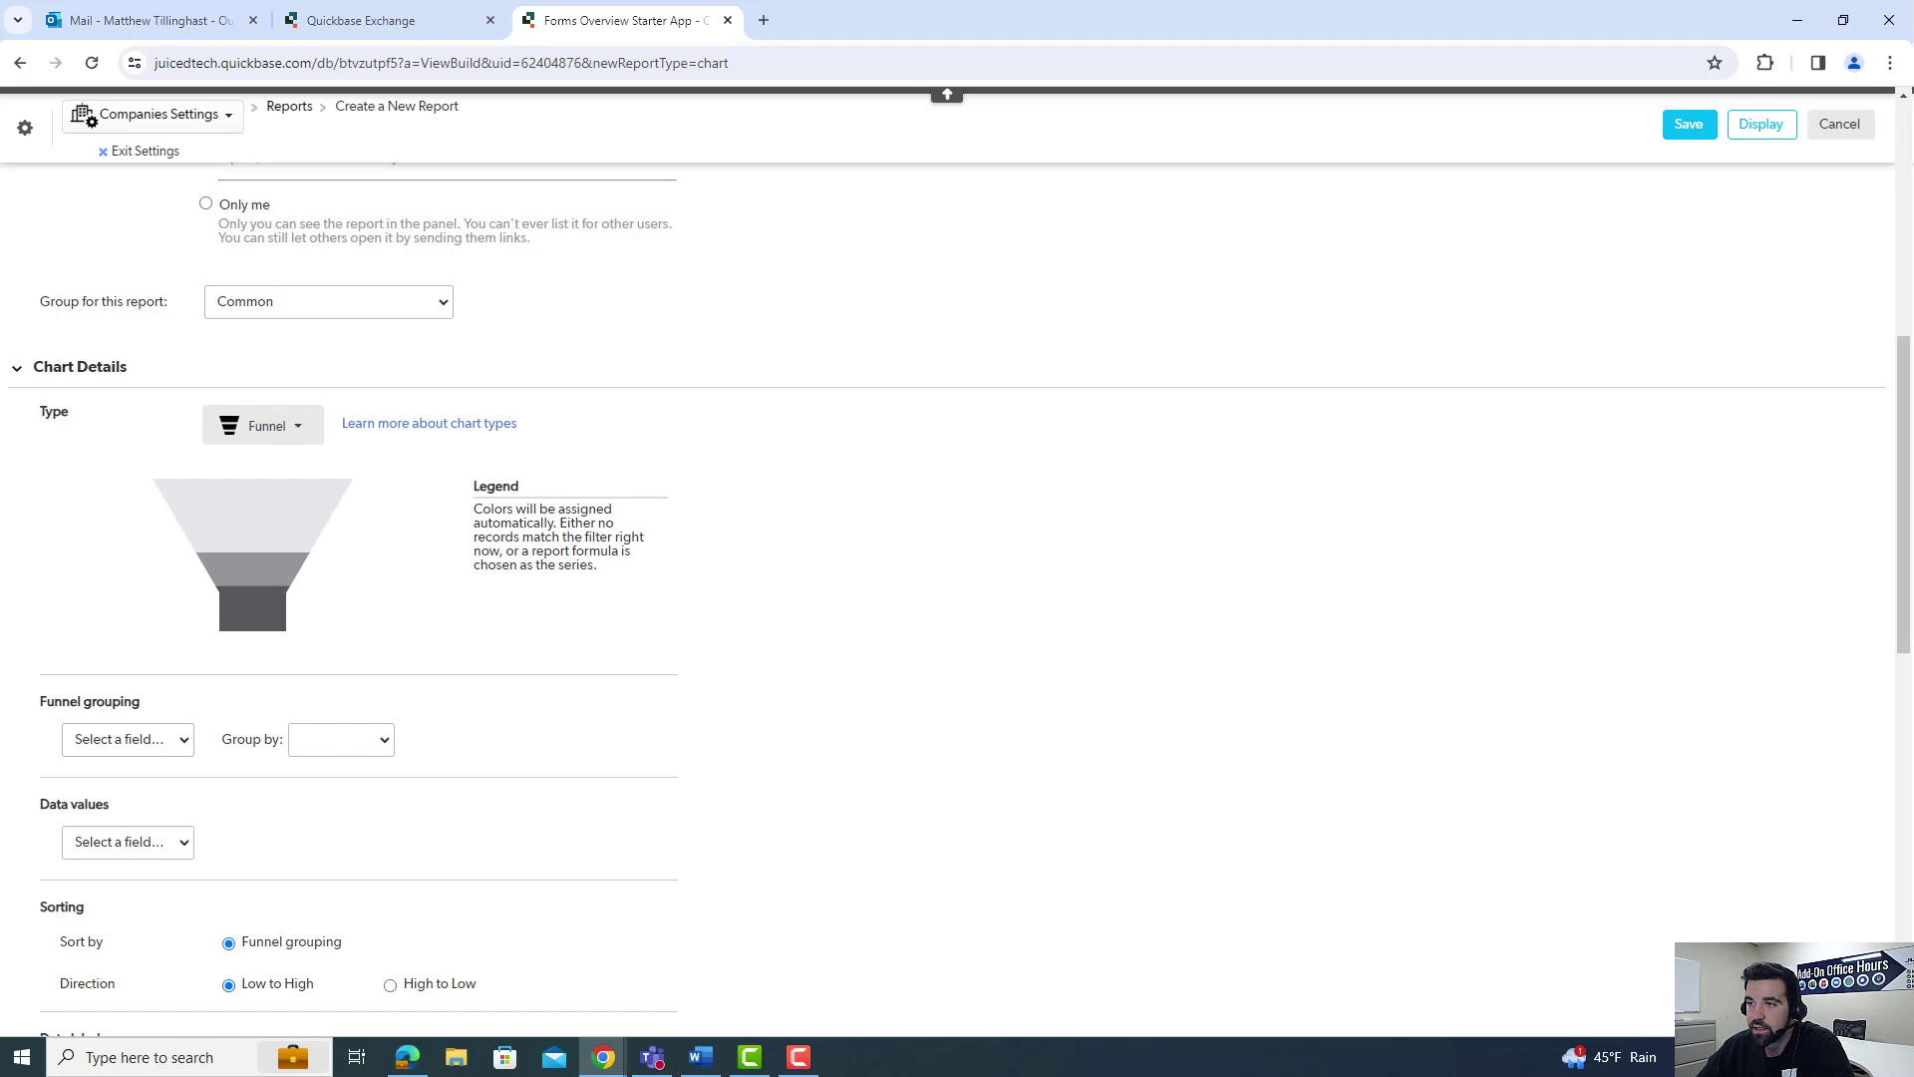
{"action": "scroll", "coordinate": [1141, 558], "scroll_direction": "down", "scroll_amount": 1}
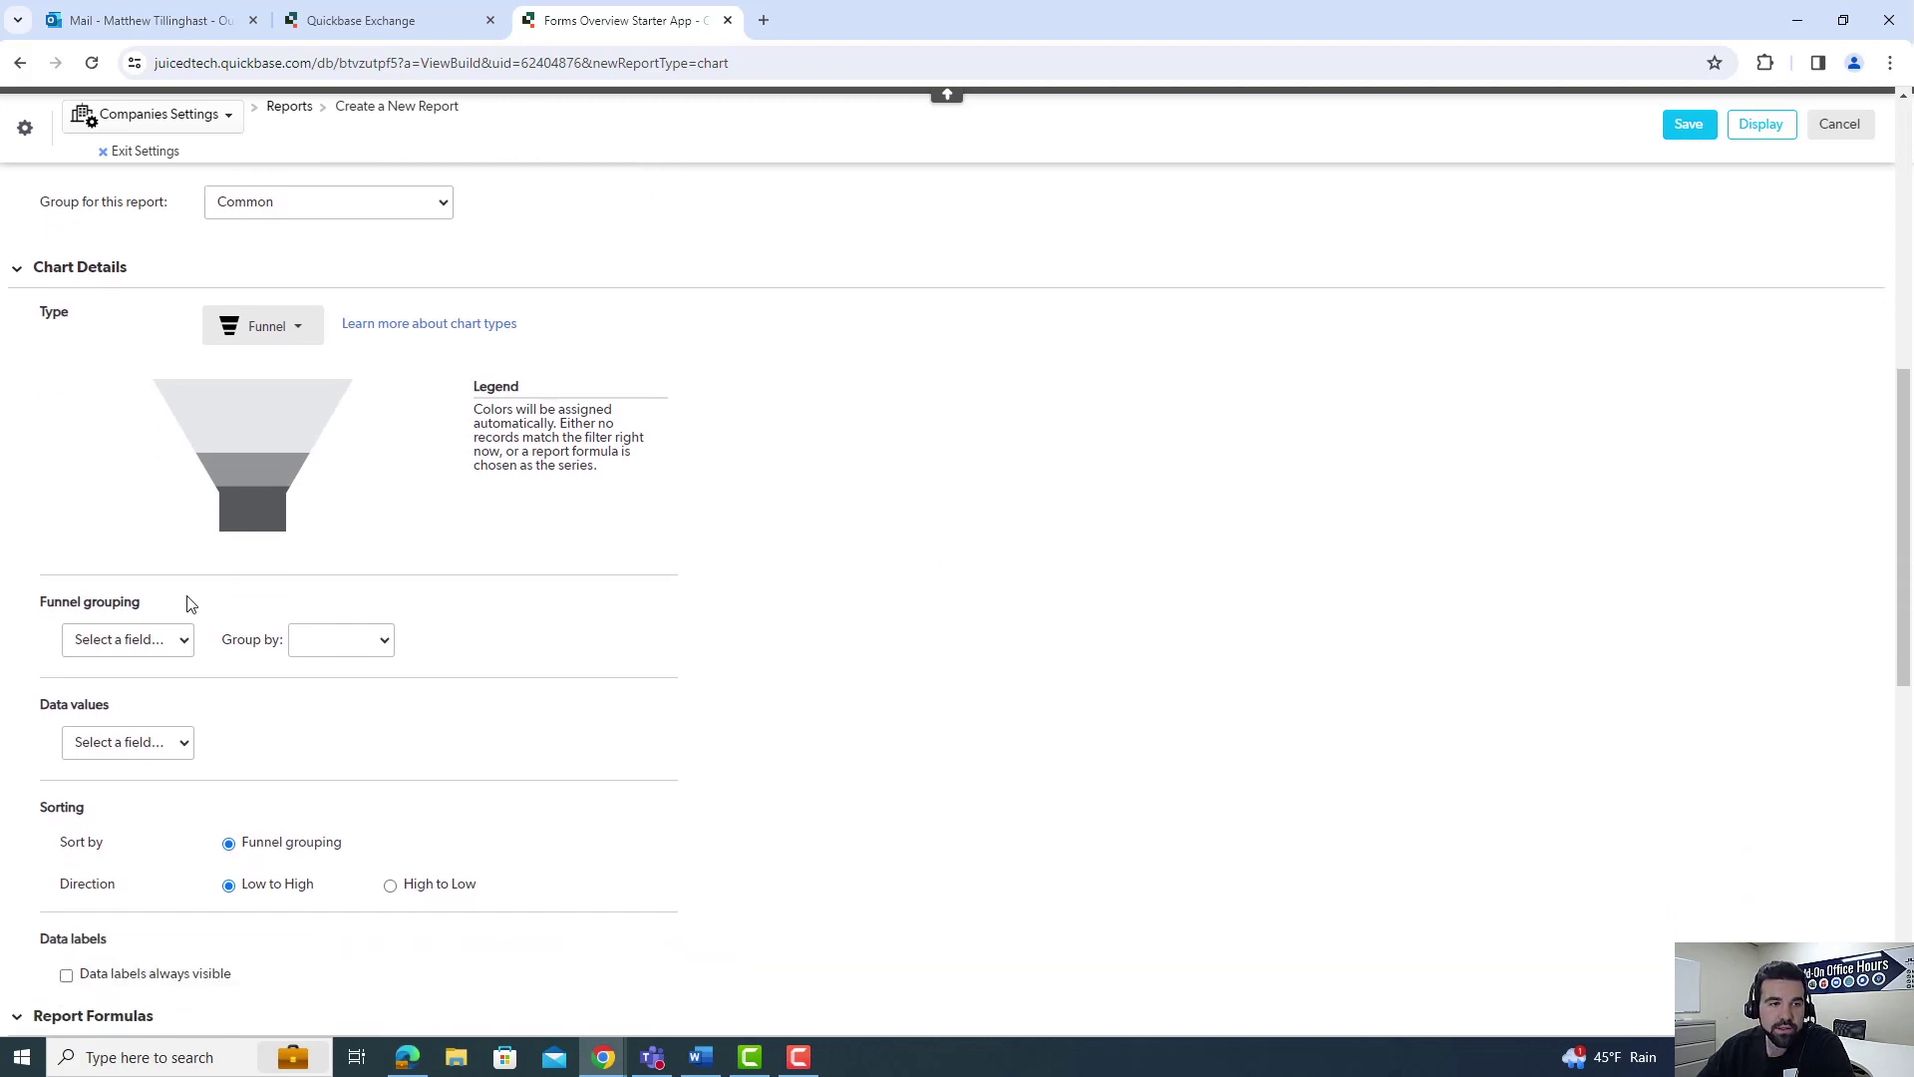
- Group the funnel stages by Lead Status, using # of Companies as the values
{"action": "left_click", "coordinate": [152, 643]}
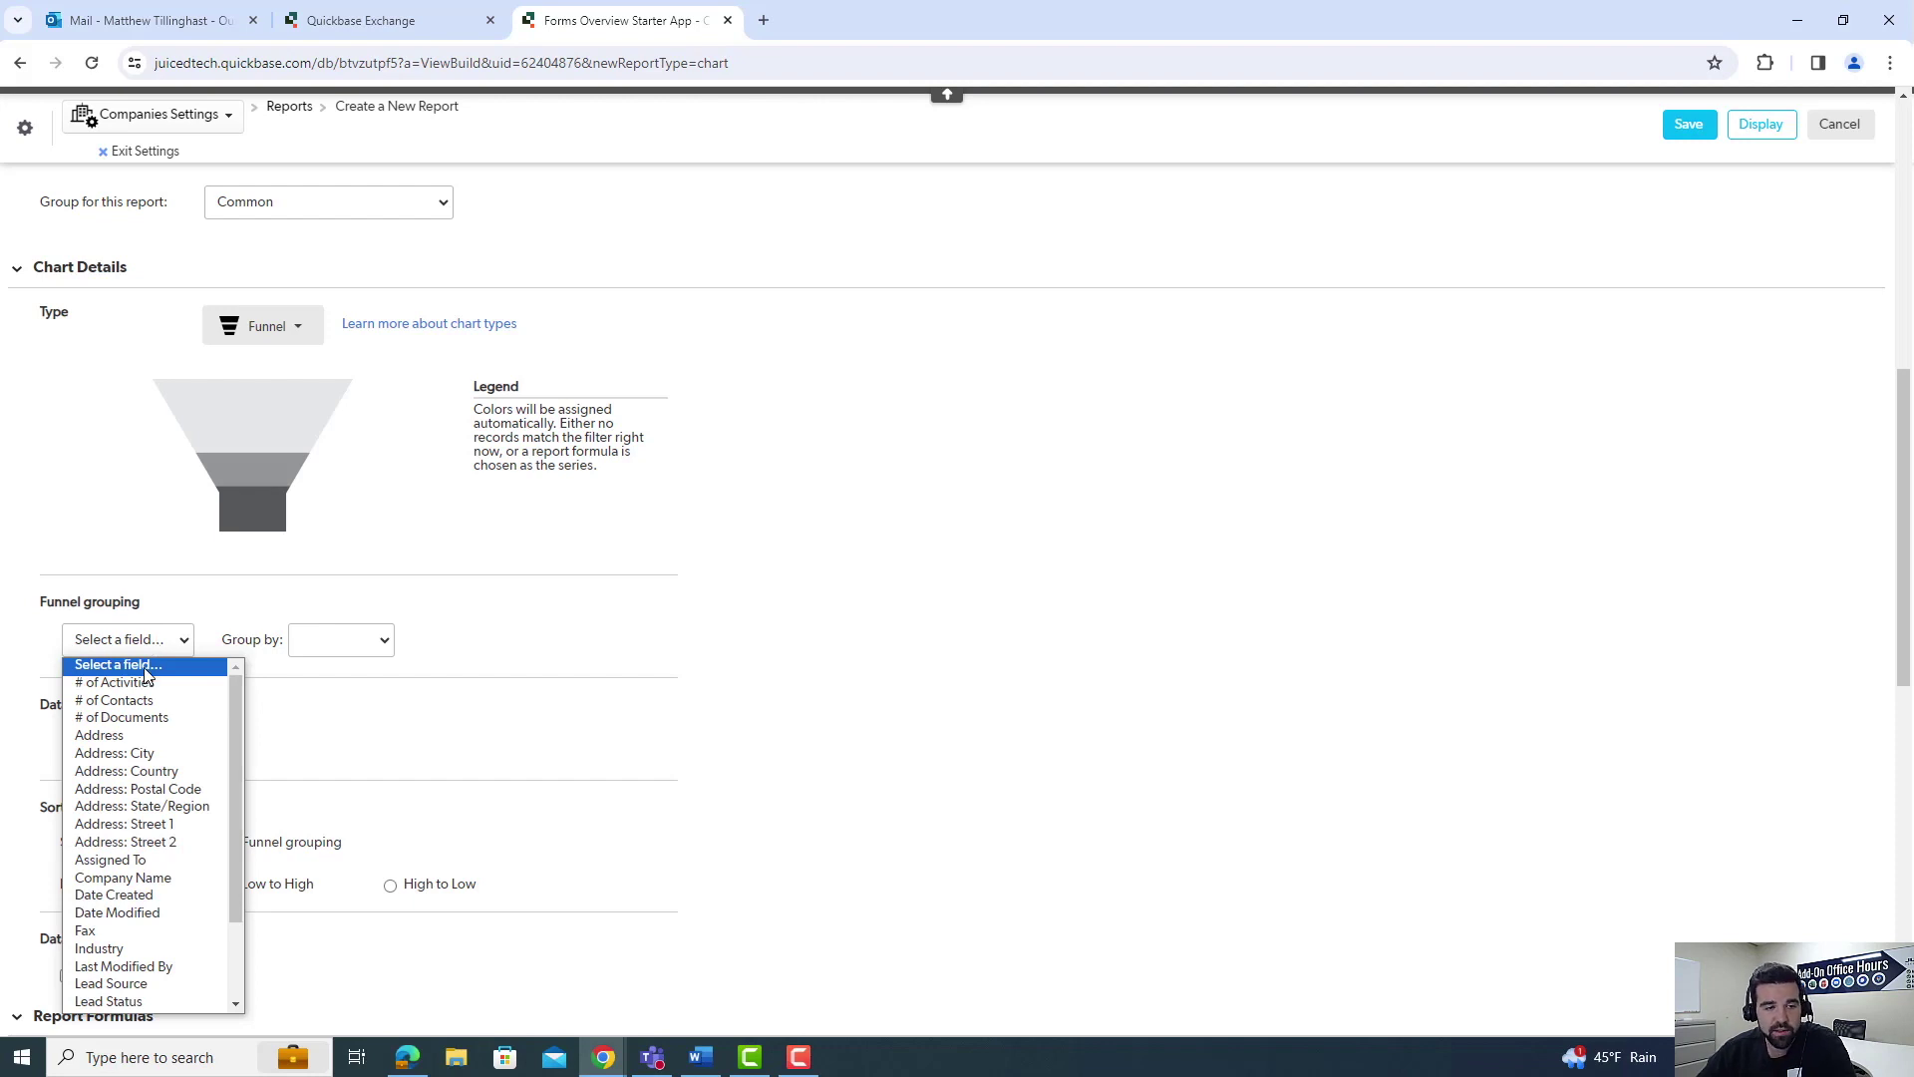
{"action": "left_click", "coordinate": [160, 1001]}
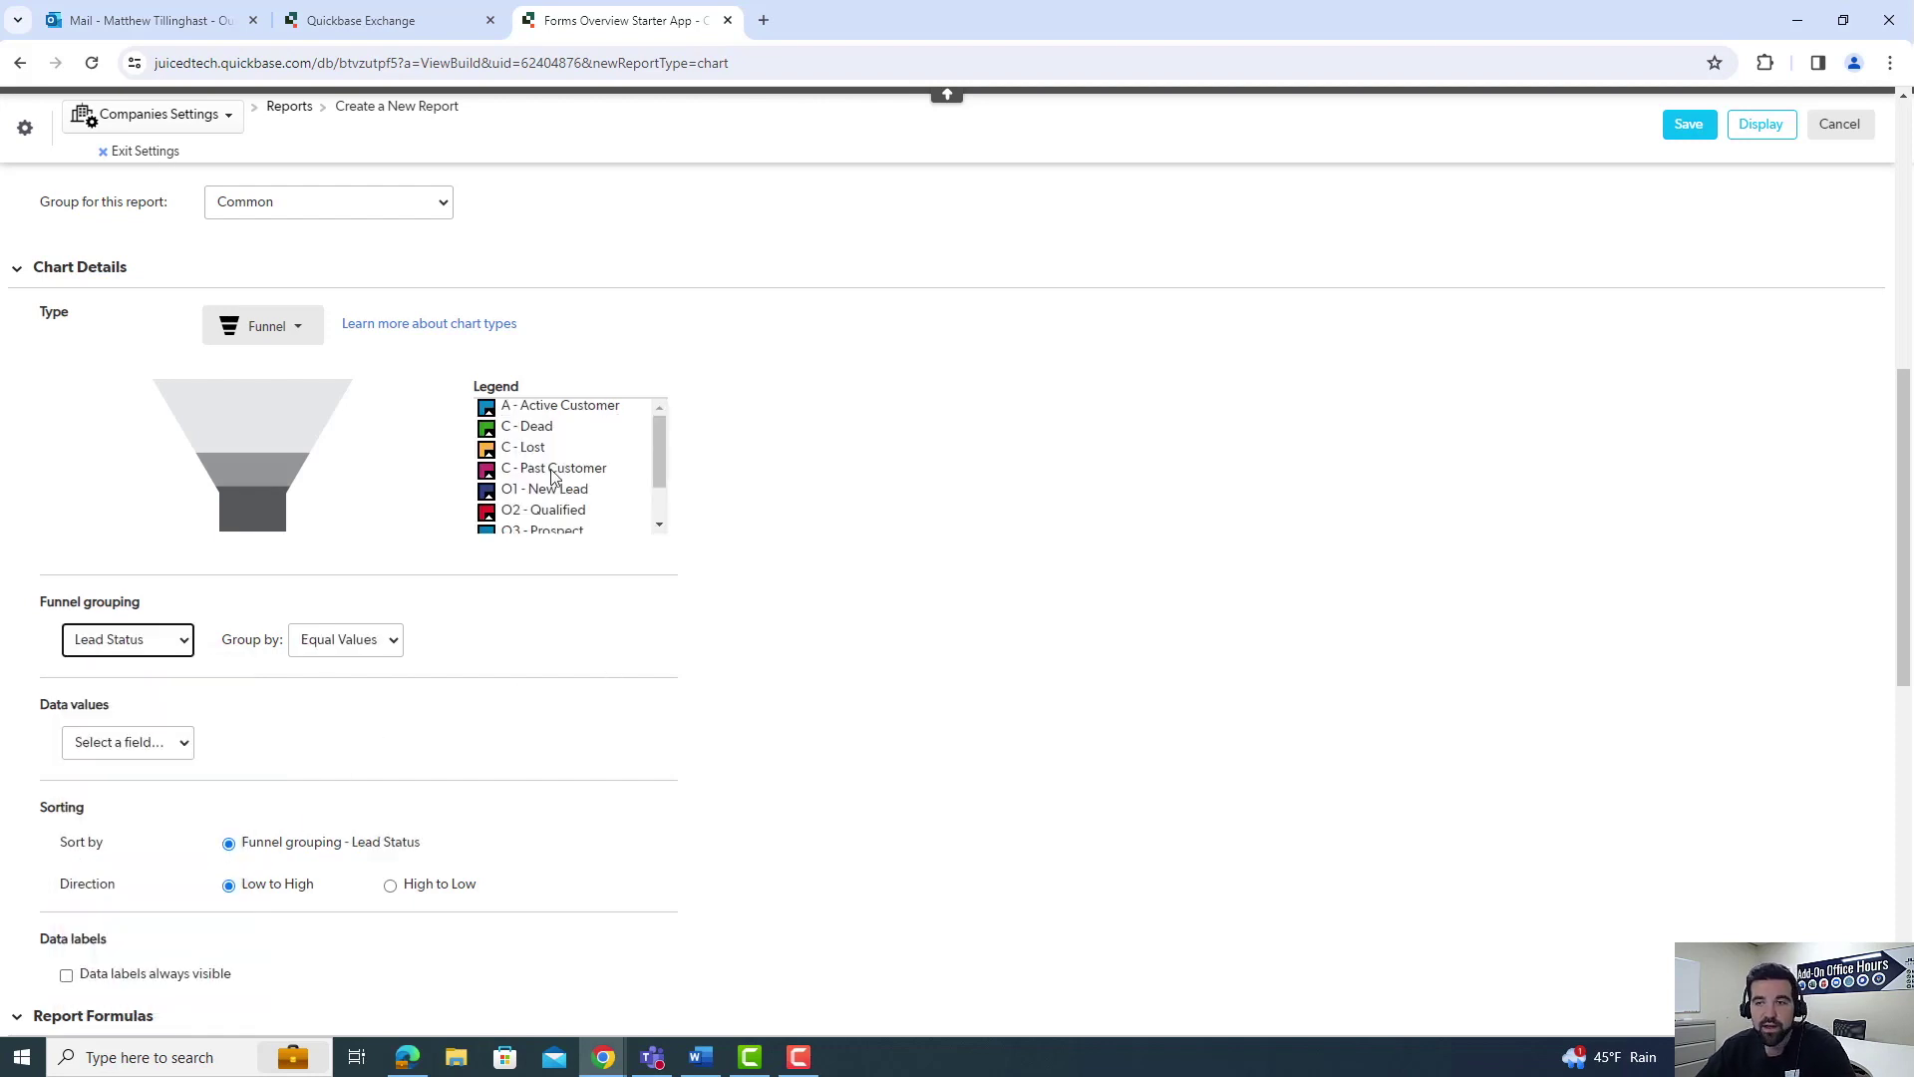
{"action": "scroll", "coordinate": [836, 569], "scroll_direction": "down", "scroll_amount": 1}
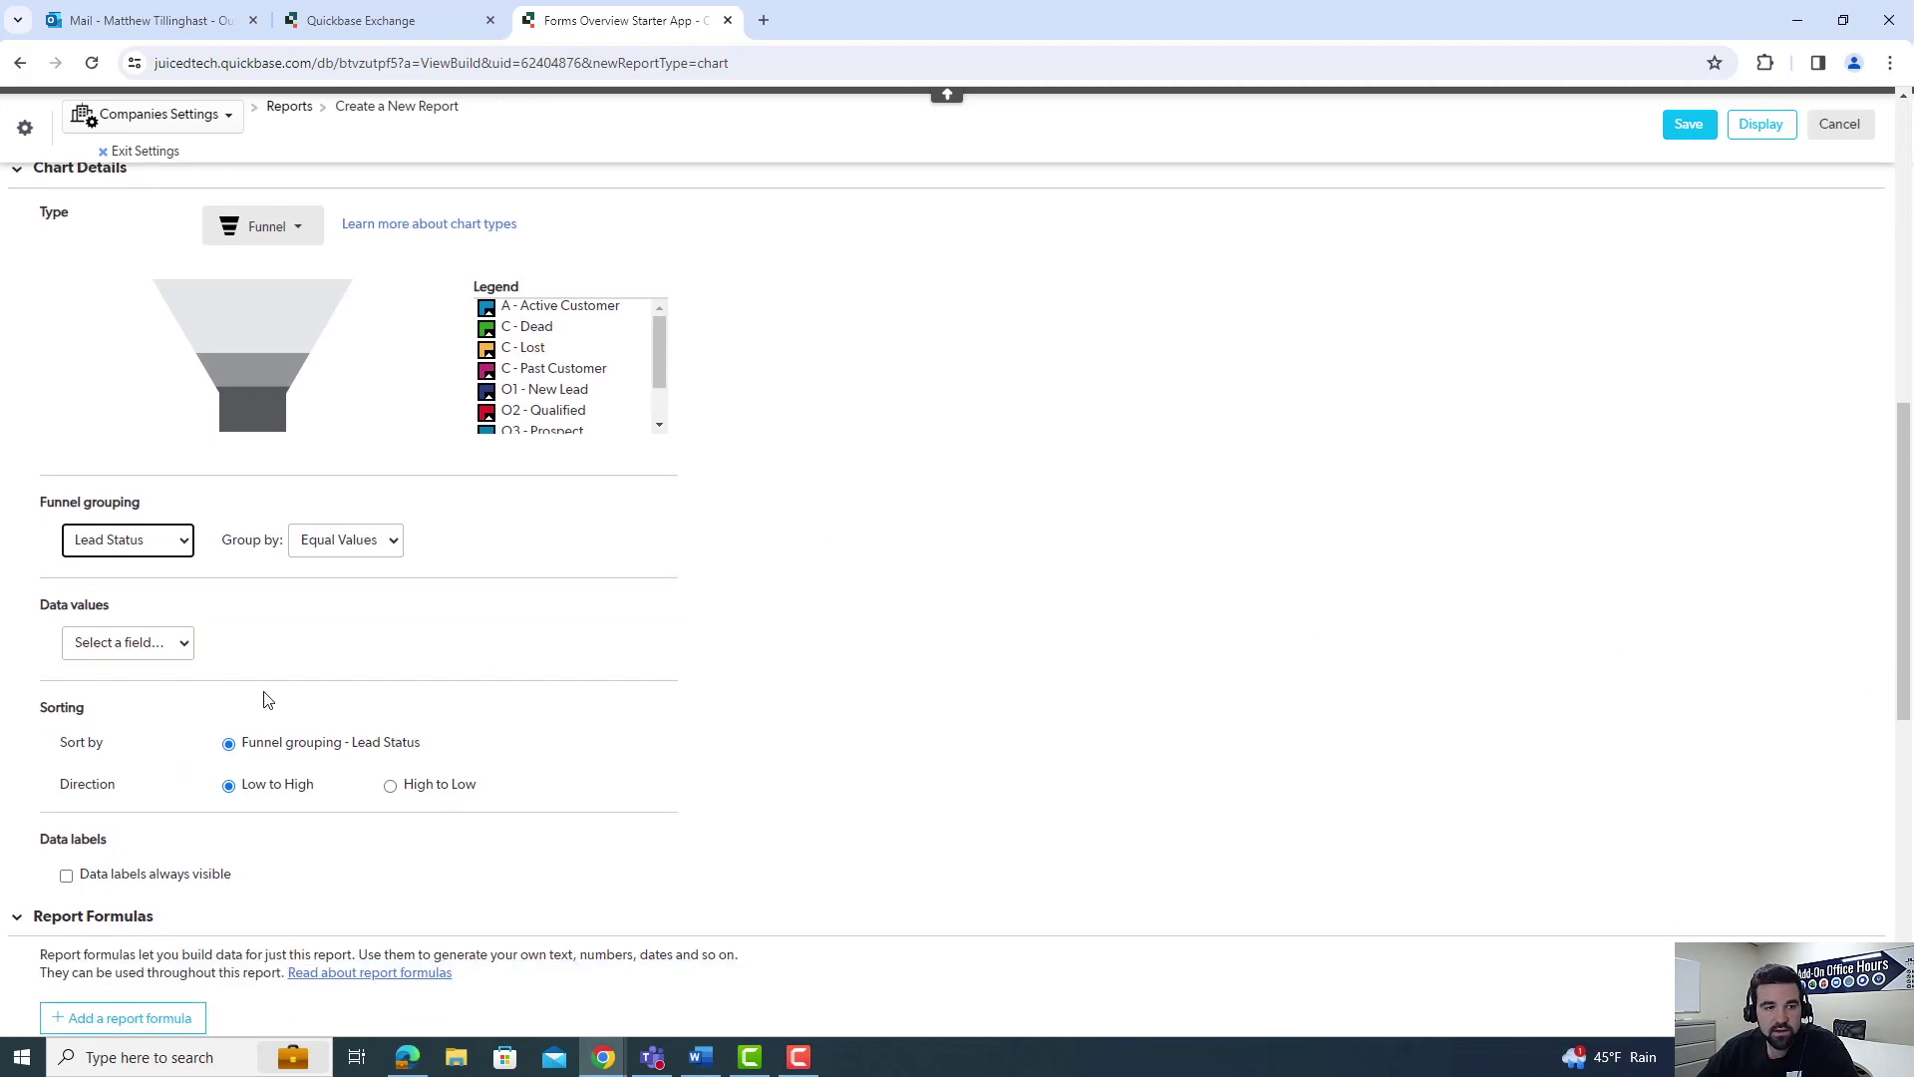
{"action": "left_click", "coordinate": [151, 643]}
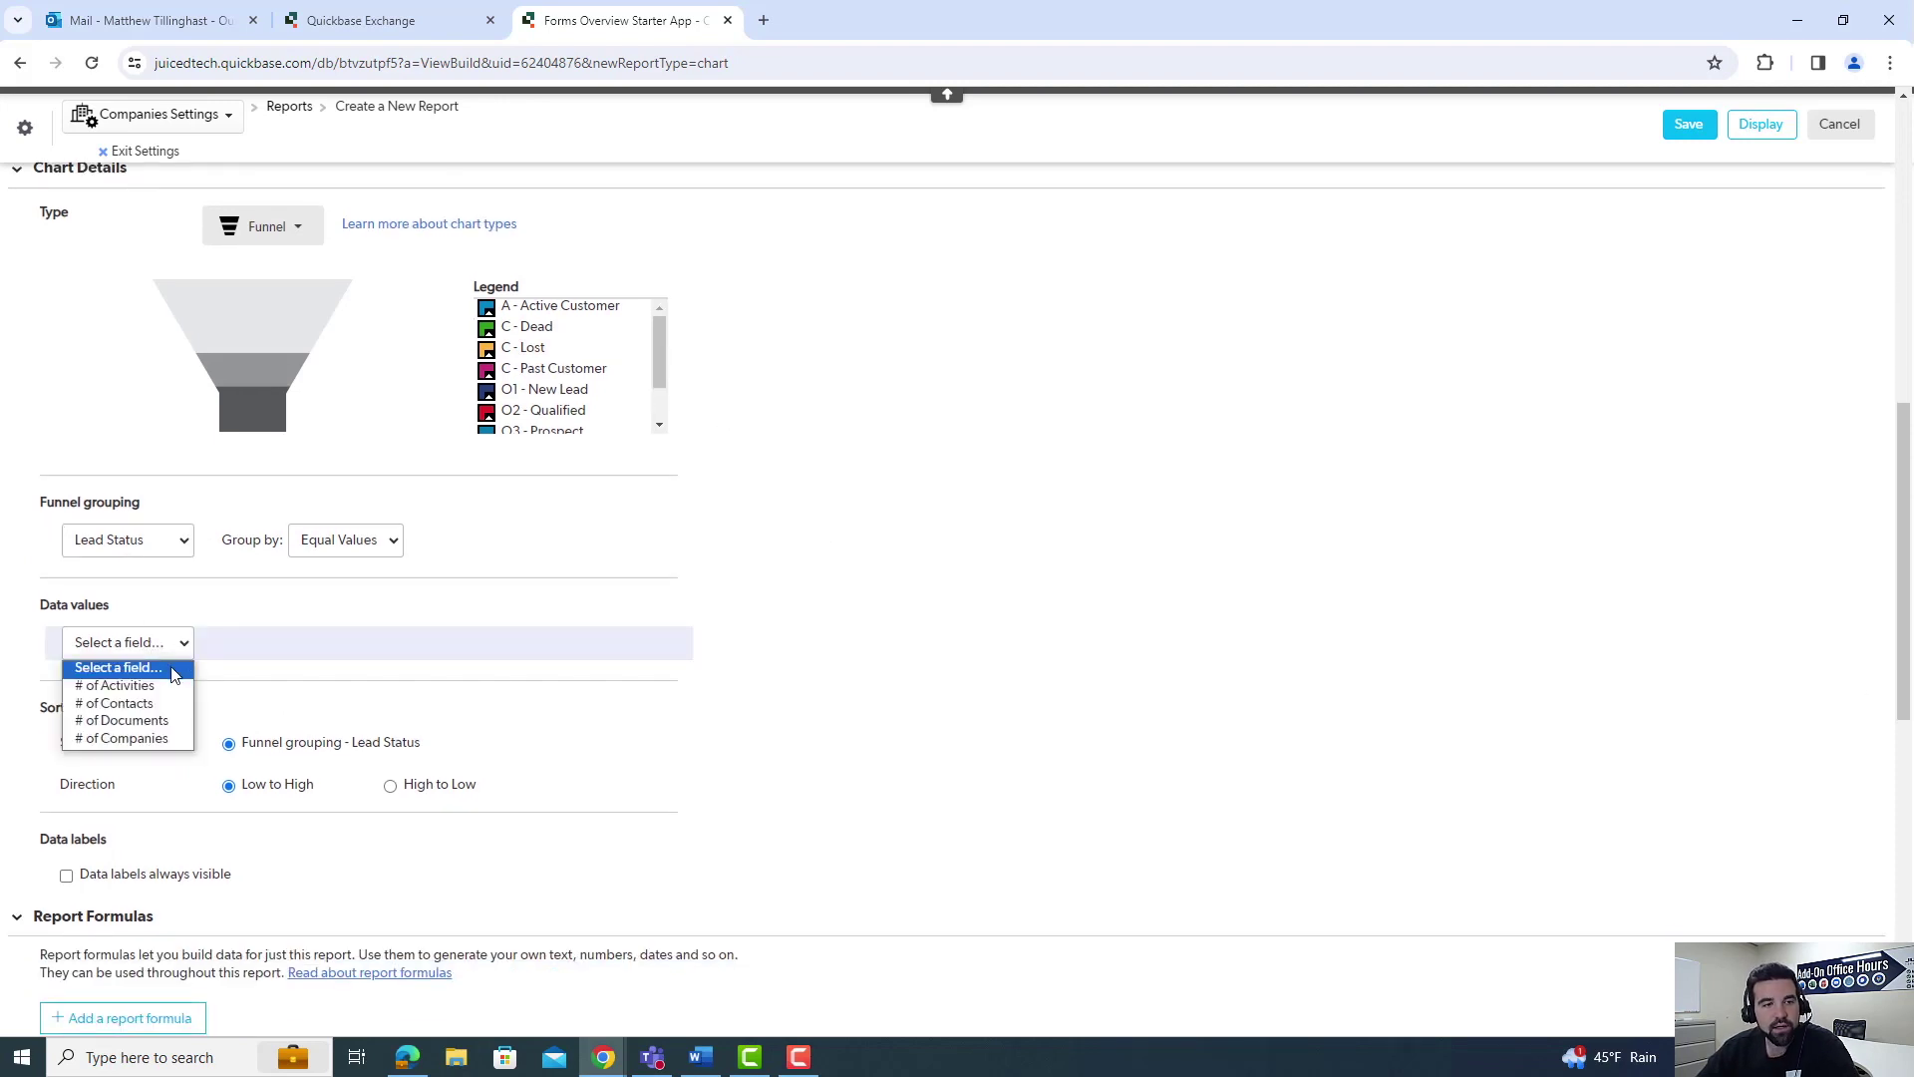
{"action": "left_click", "coordinate": [173, 739]}
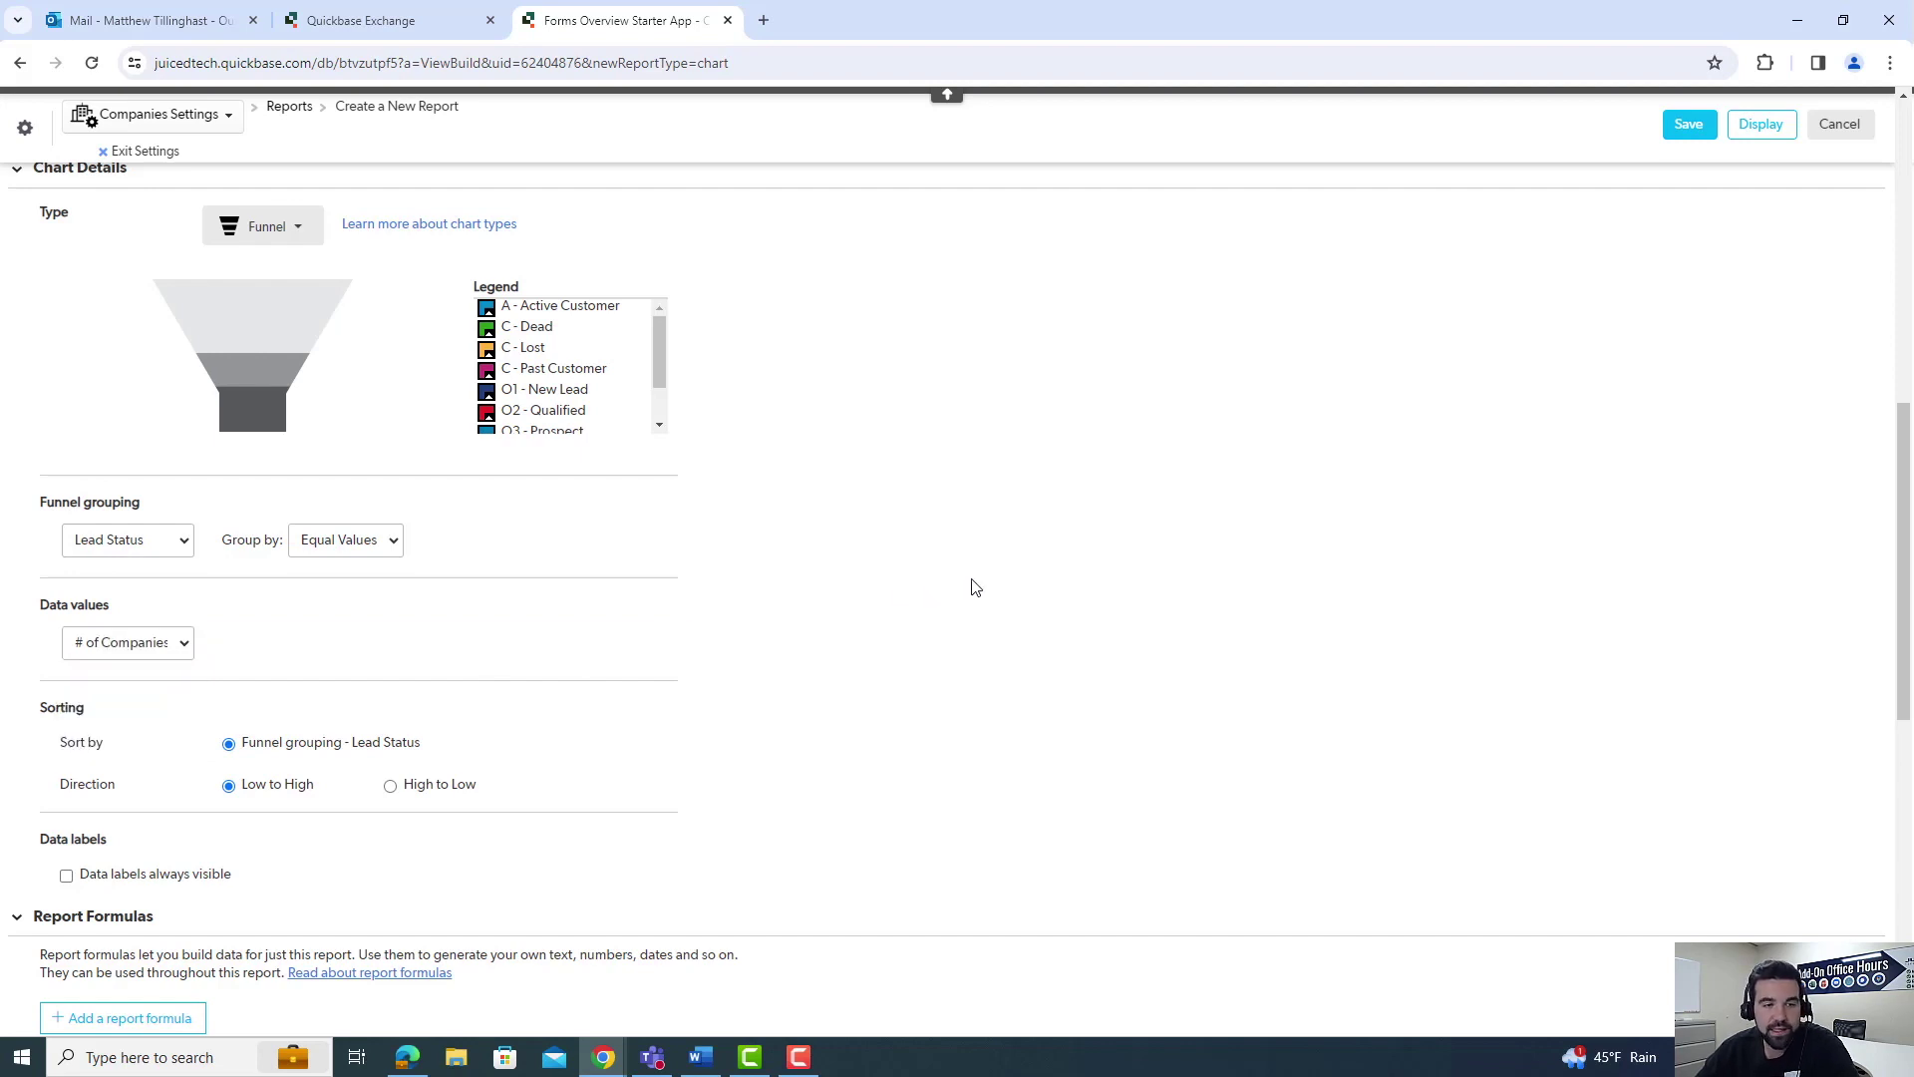
- Make data labels always visible, displaying each stage as Value and Name
{"action": "scroll", "coordinate": [1147, 658], "scroll_direction": "down", "scroll_amount": 1}
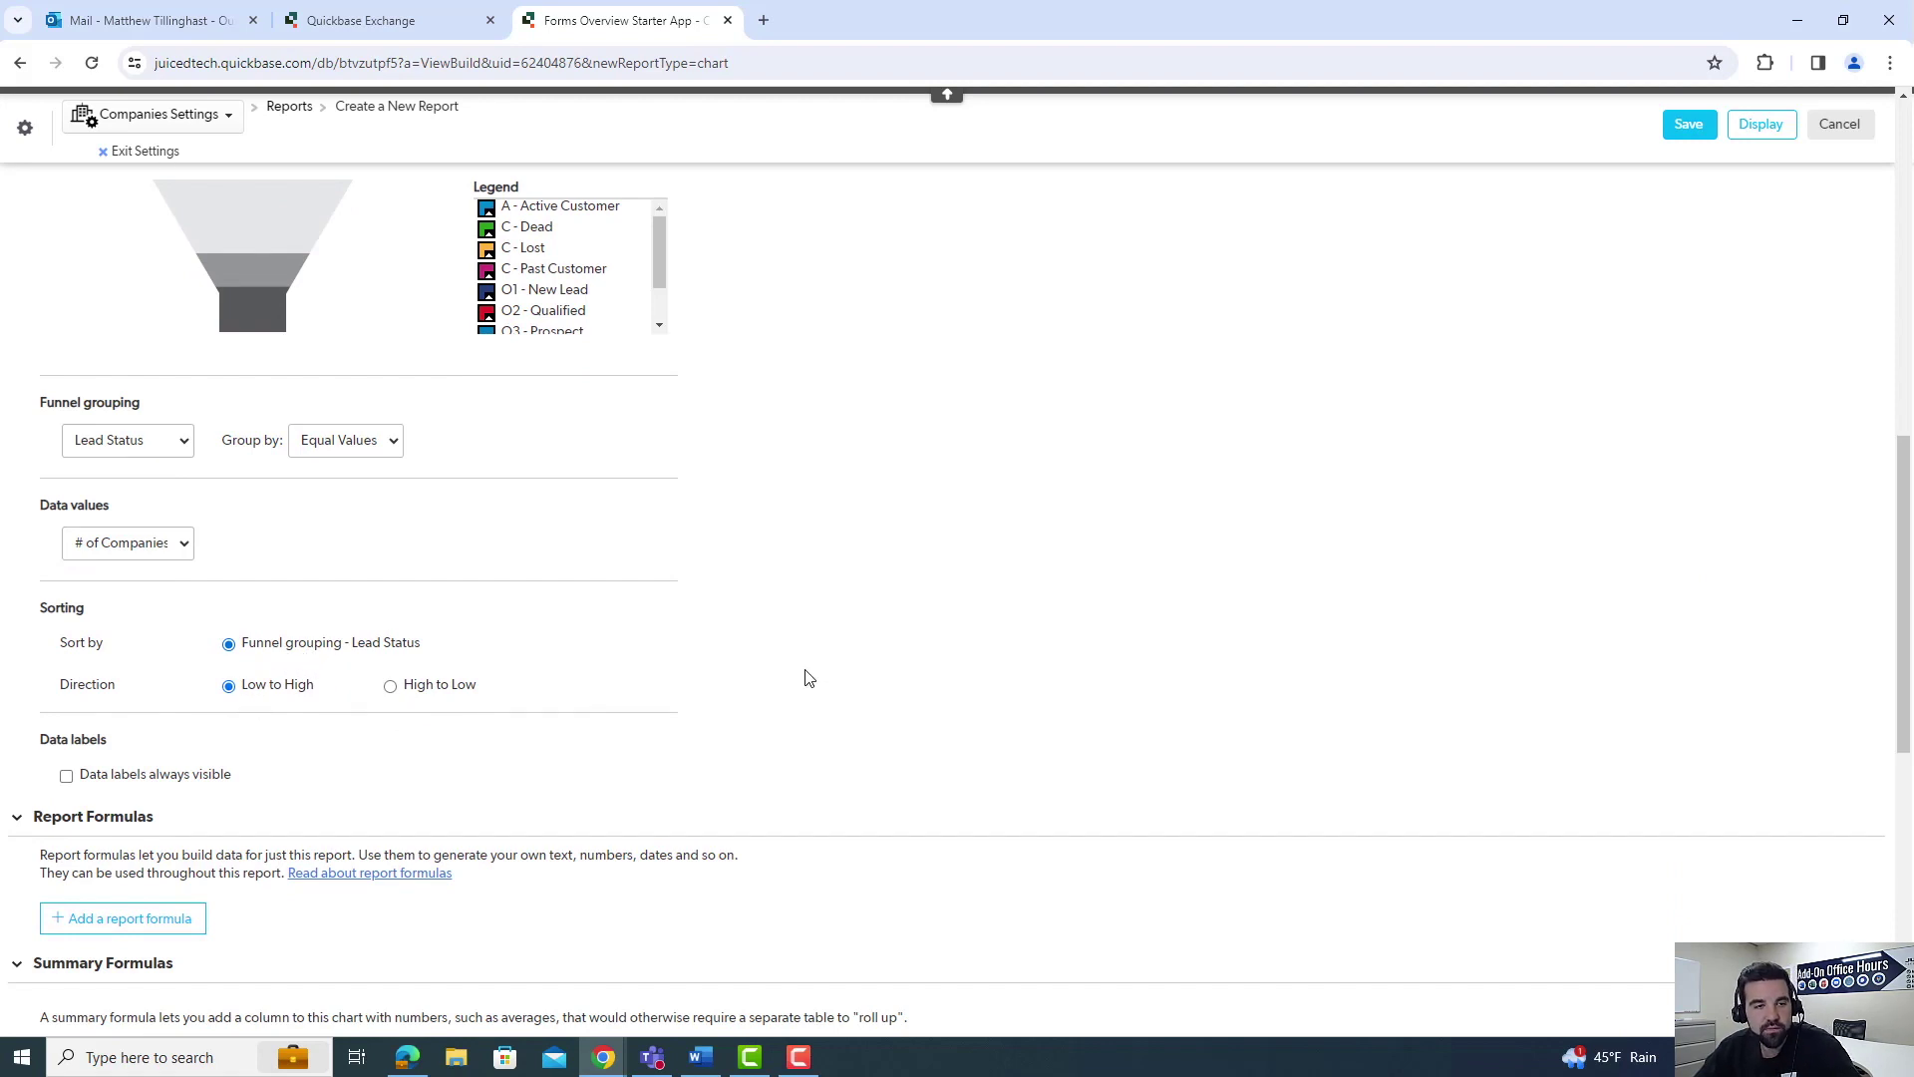
{"action": "scroll", "coordinate": [842, 684], "scroll_direction": "down", "scroll_amount": 2}
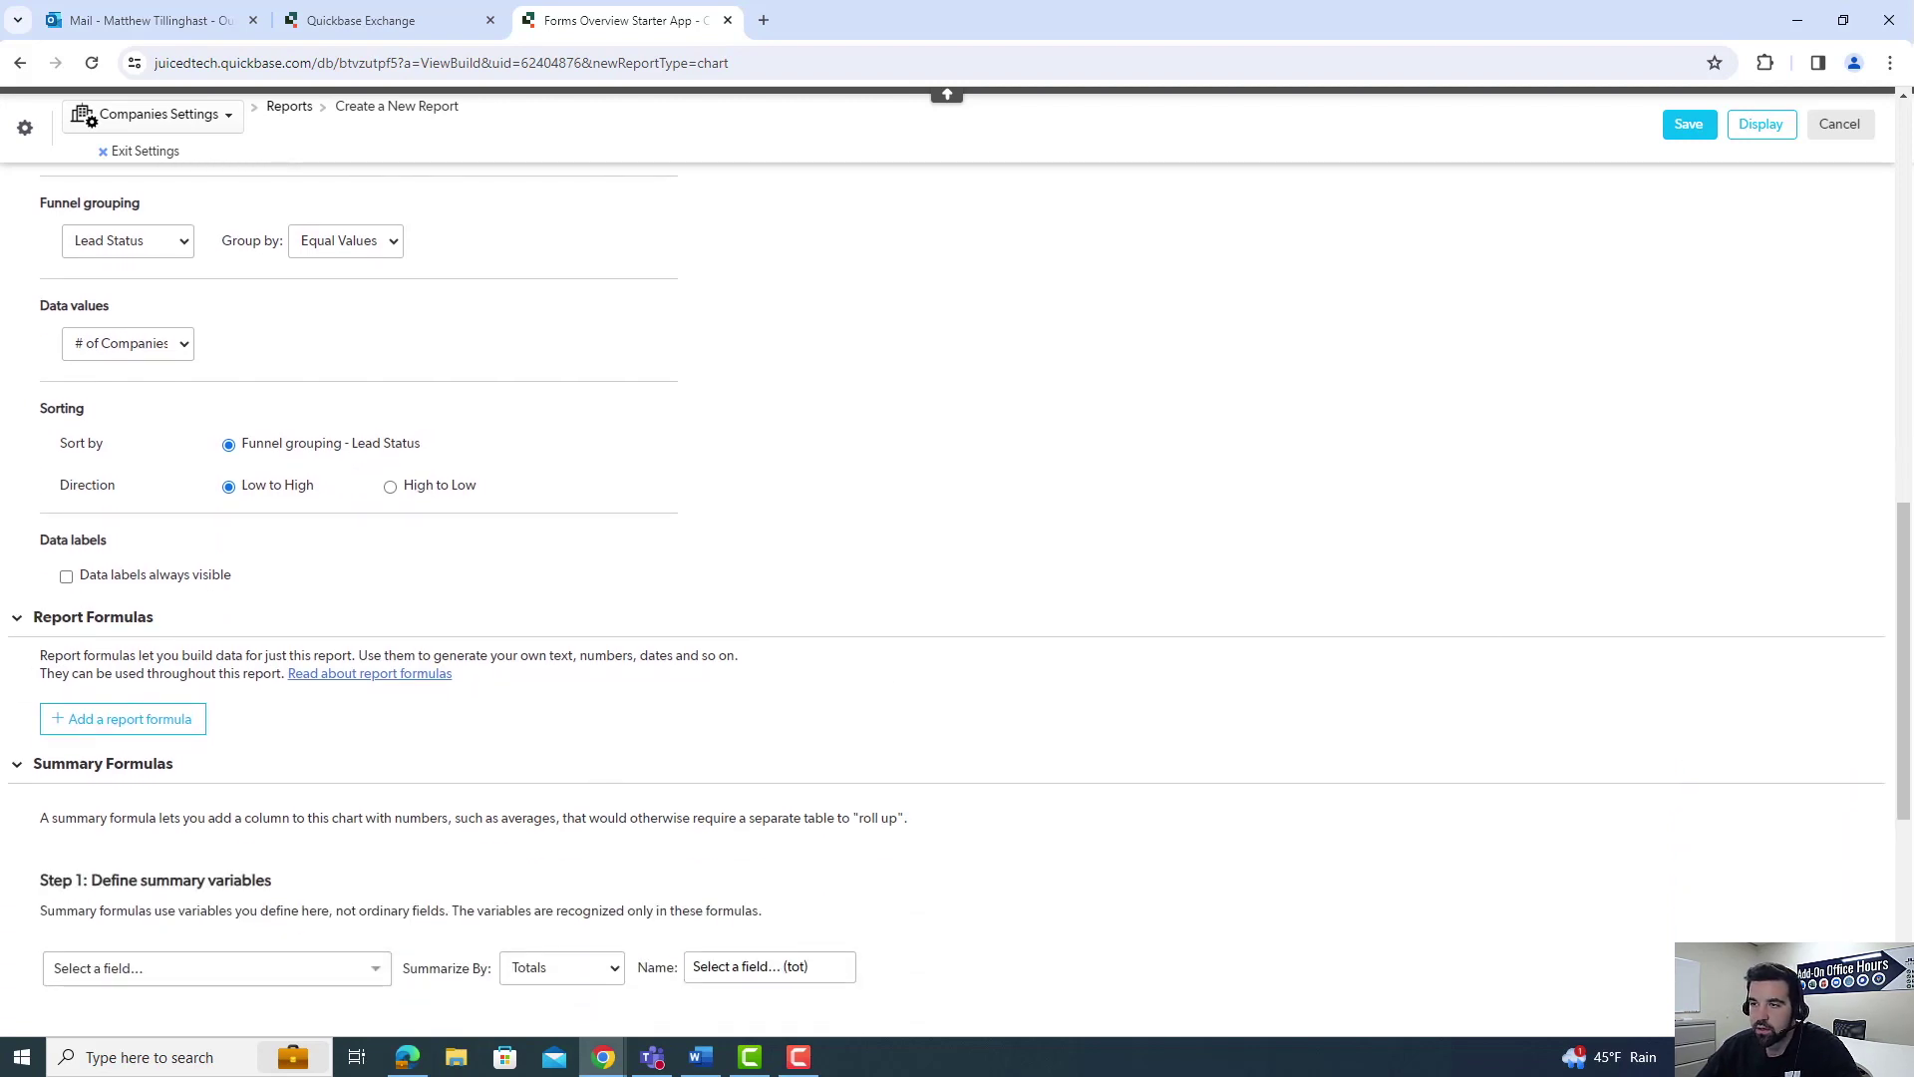
{"action": "left_click", "coordinate": [66, 577]}
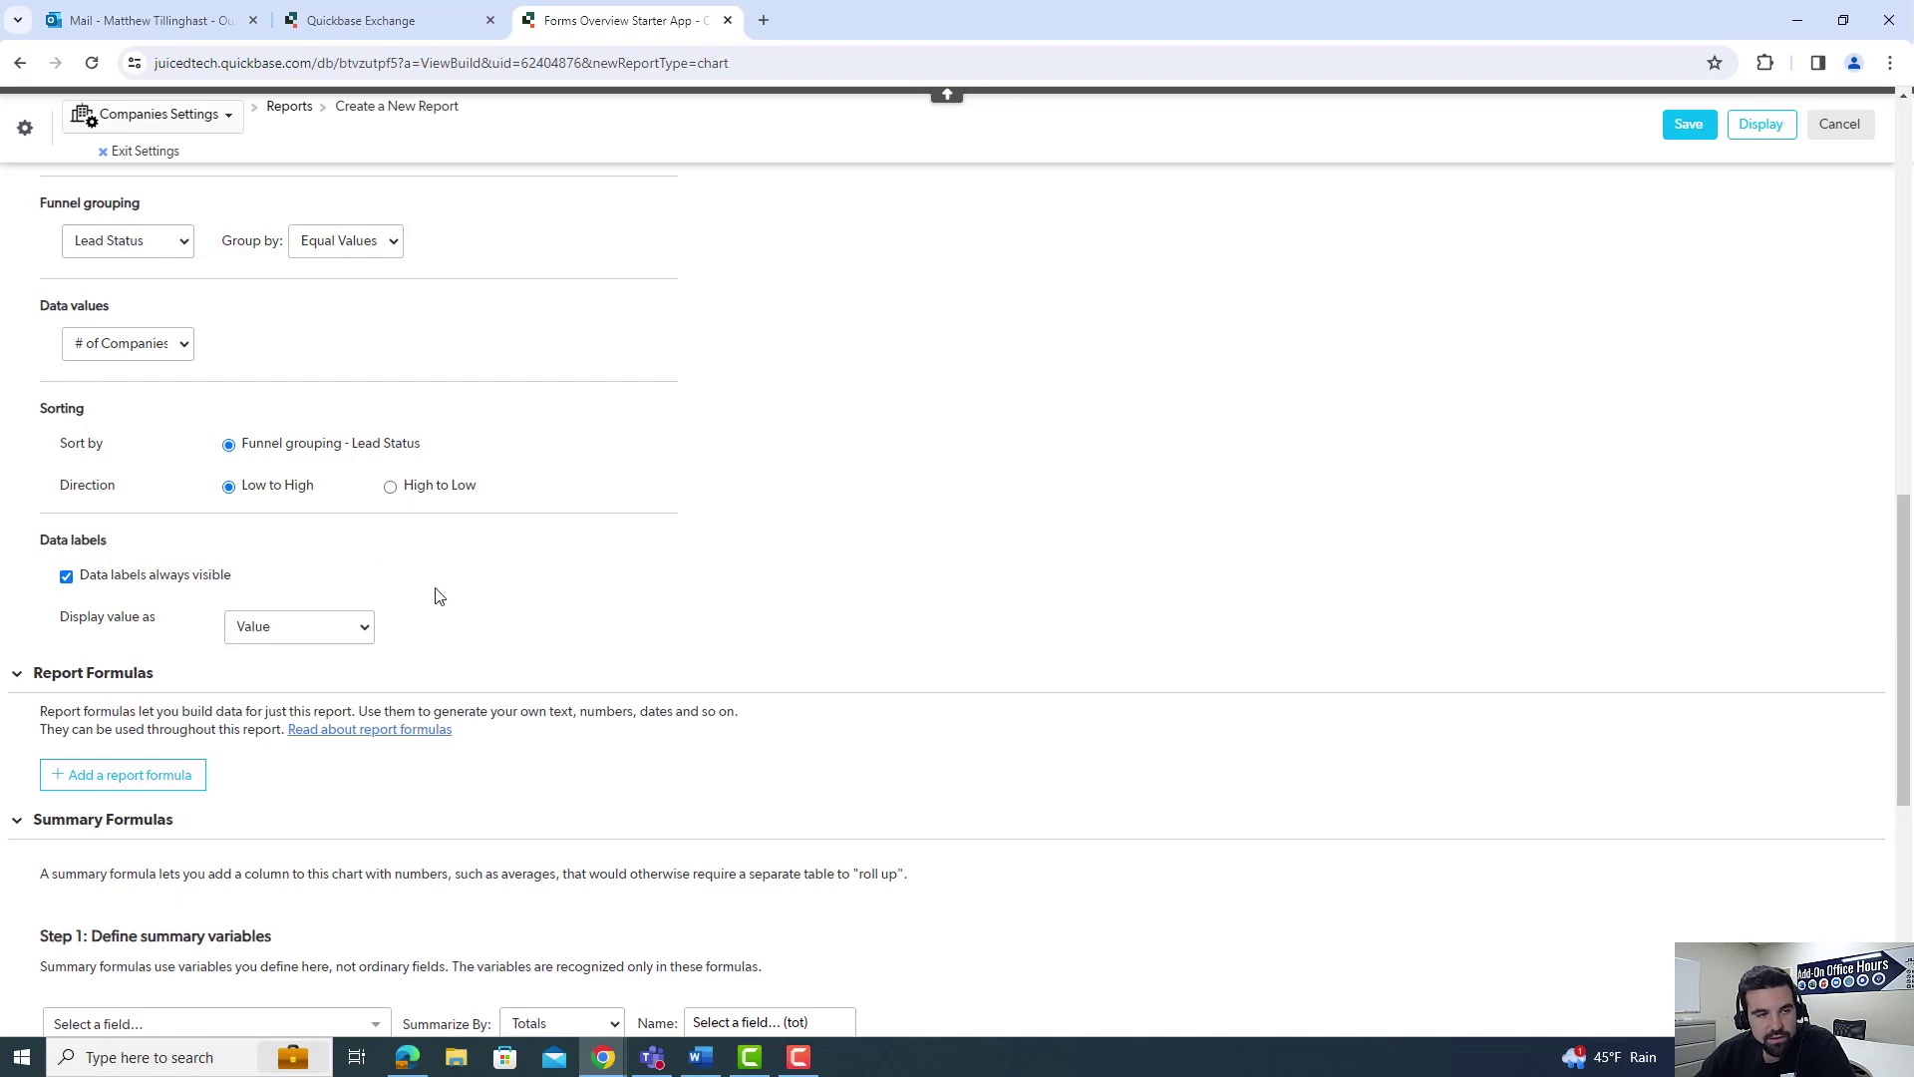
{"action": "left_click", "coordinate": [344, 628]}
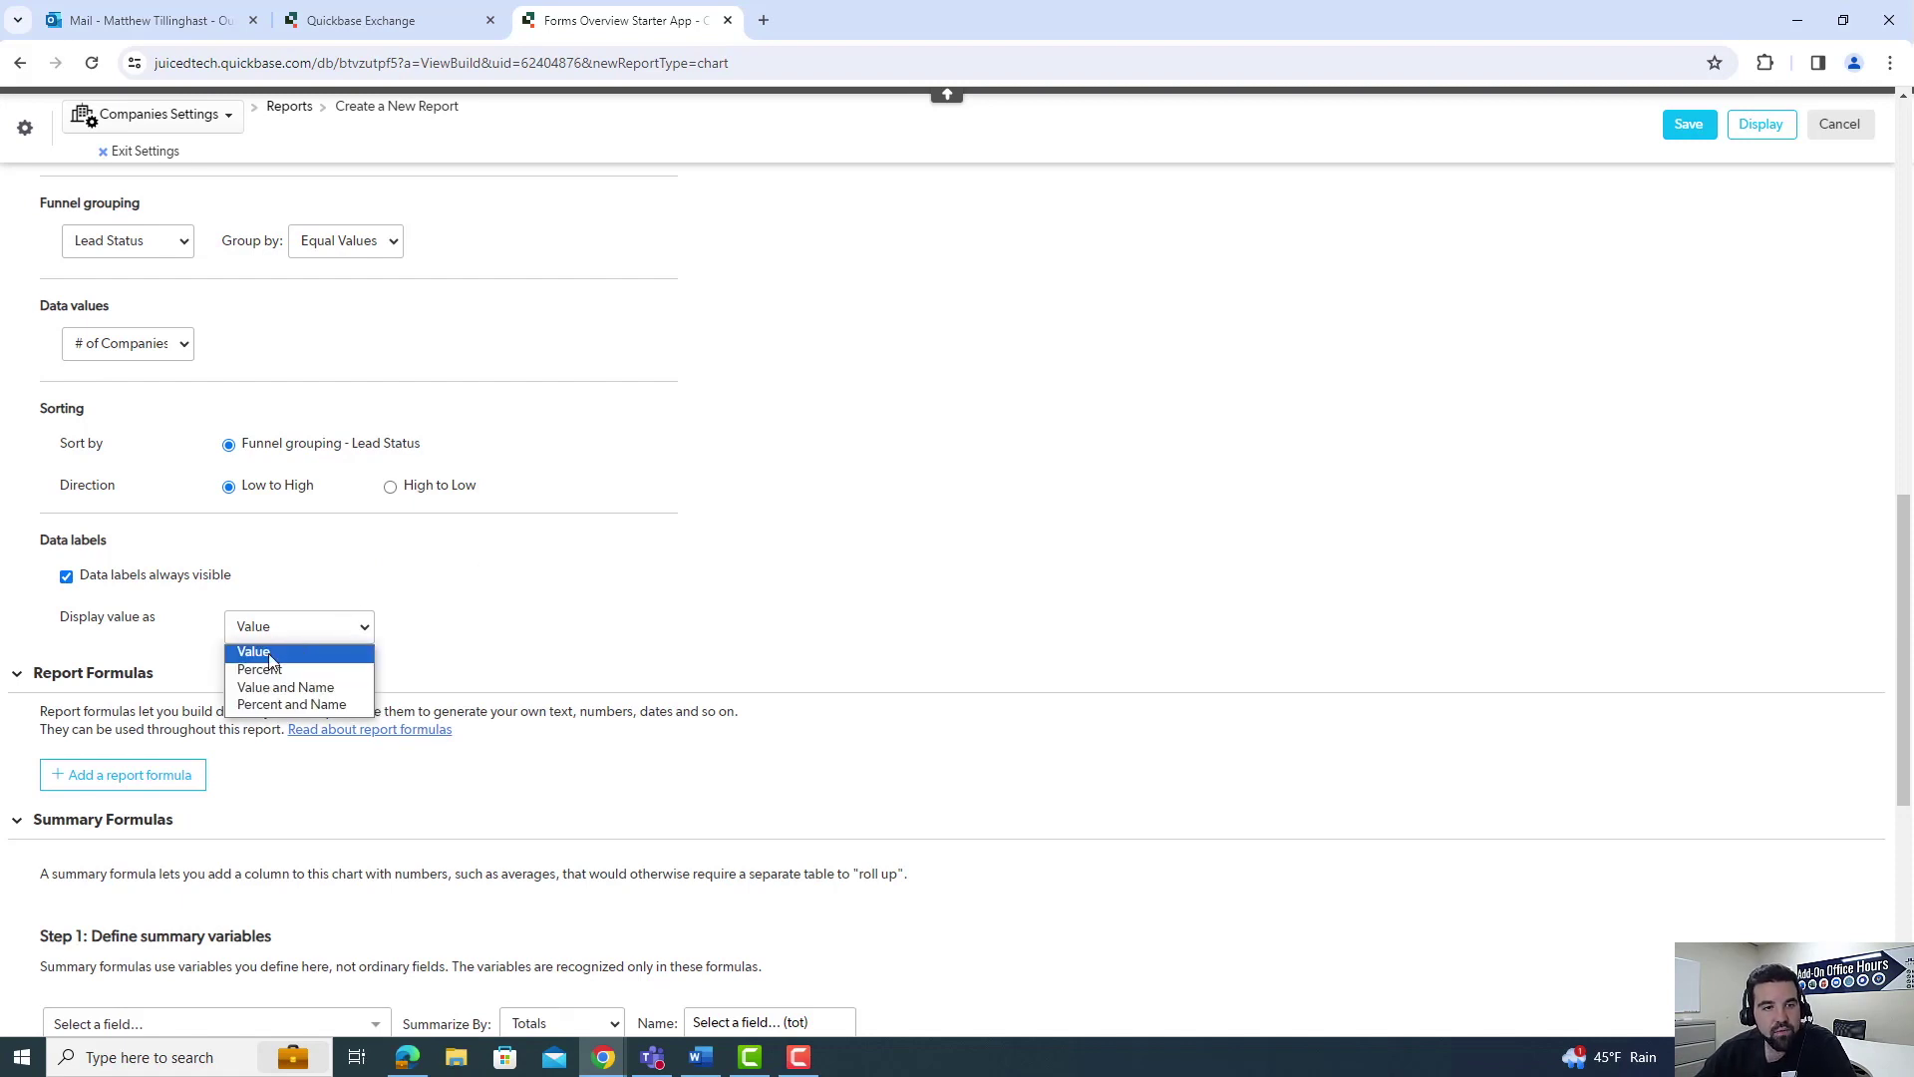
{"action": "left_click", "coordinate": [276, 688]}
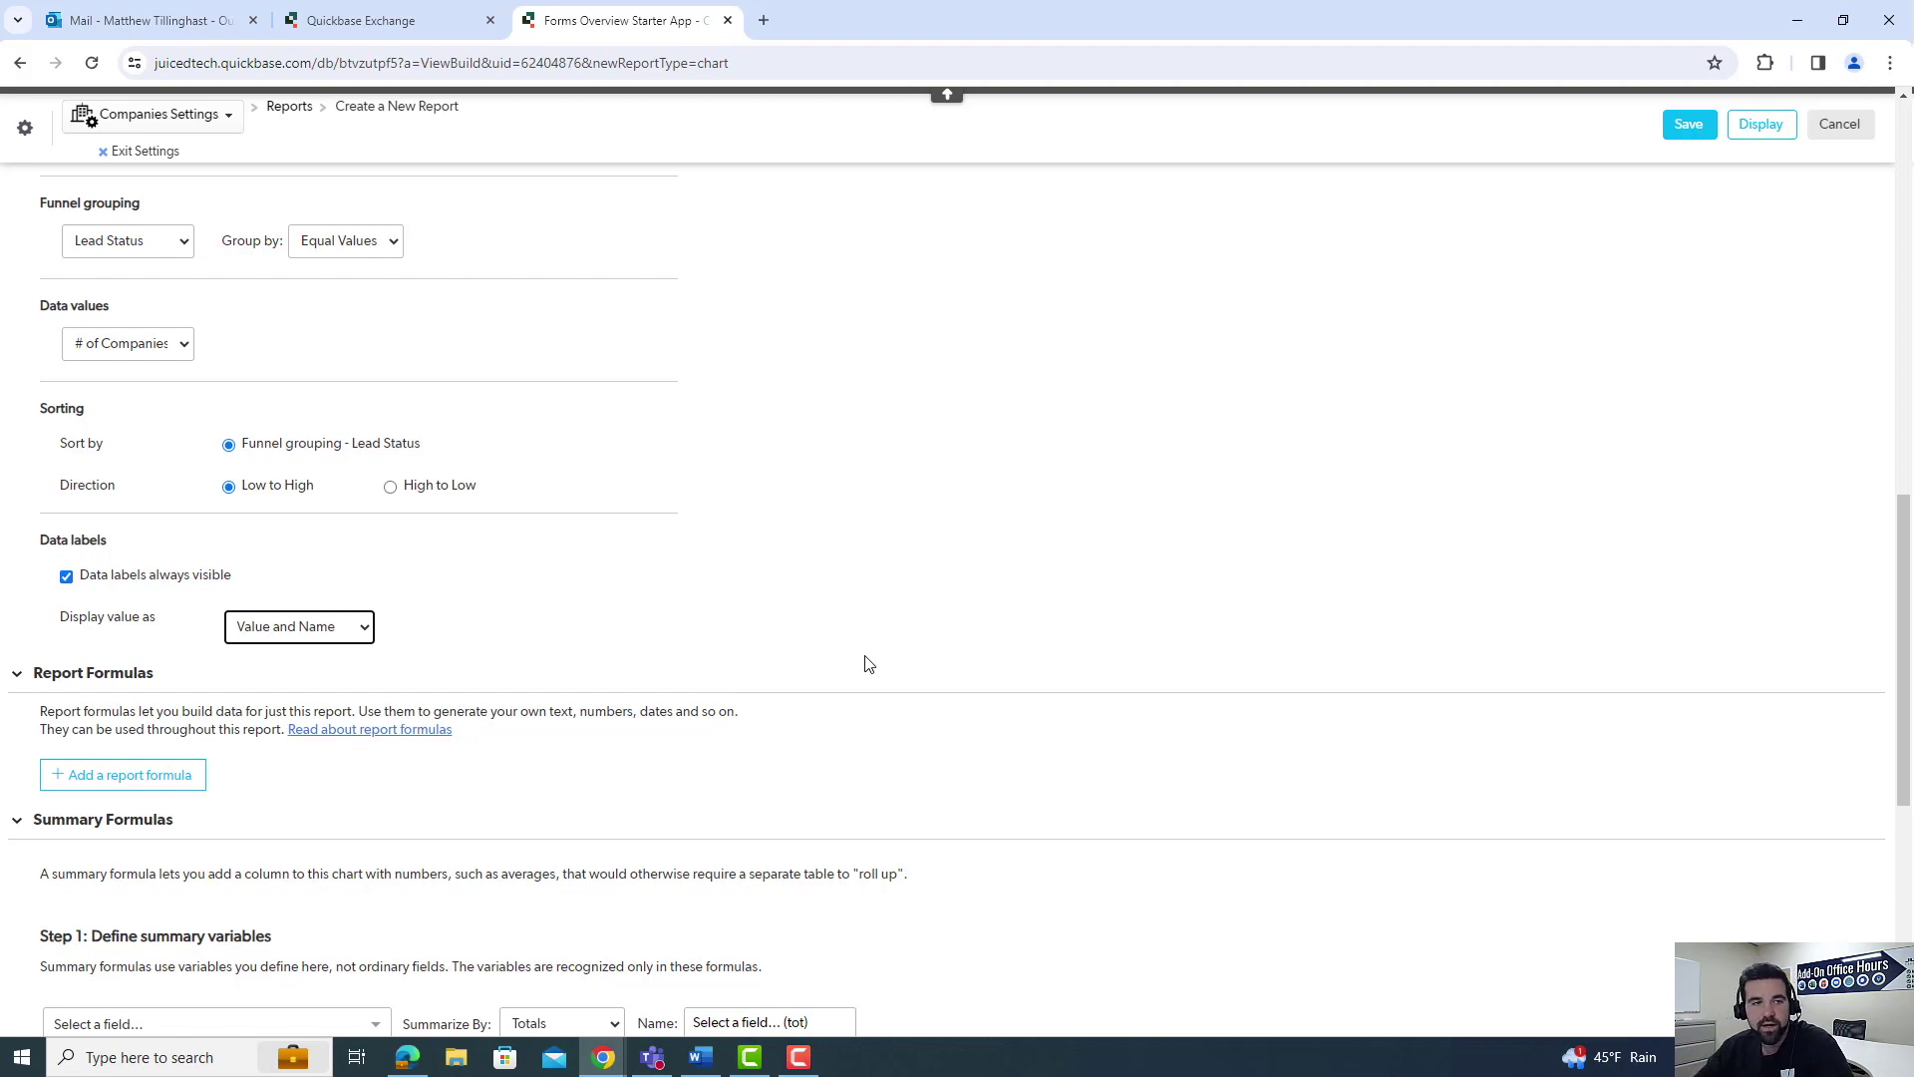
{"action": "scroll", "coordinate": [867, 663], "scroll_direction": "down", "scroll_amount": 2}
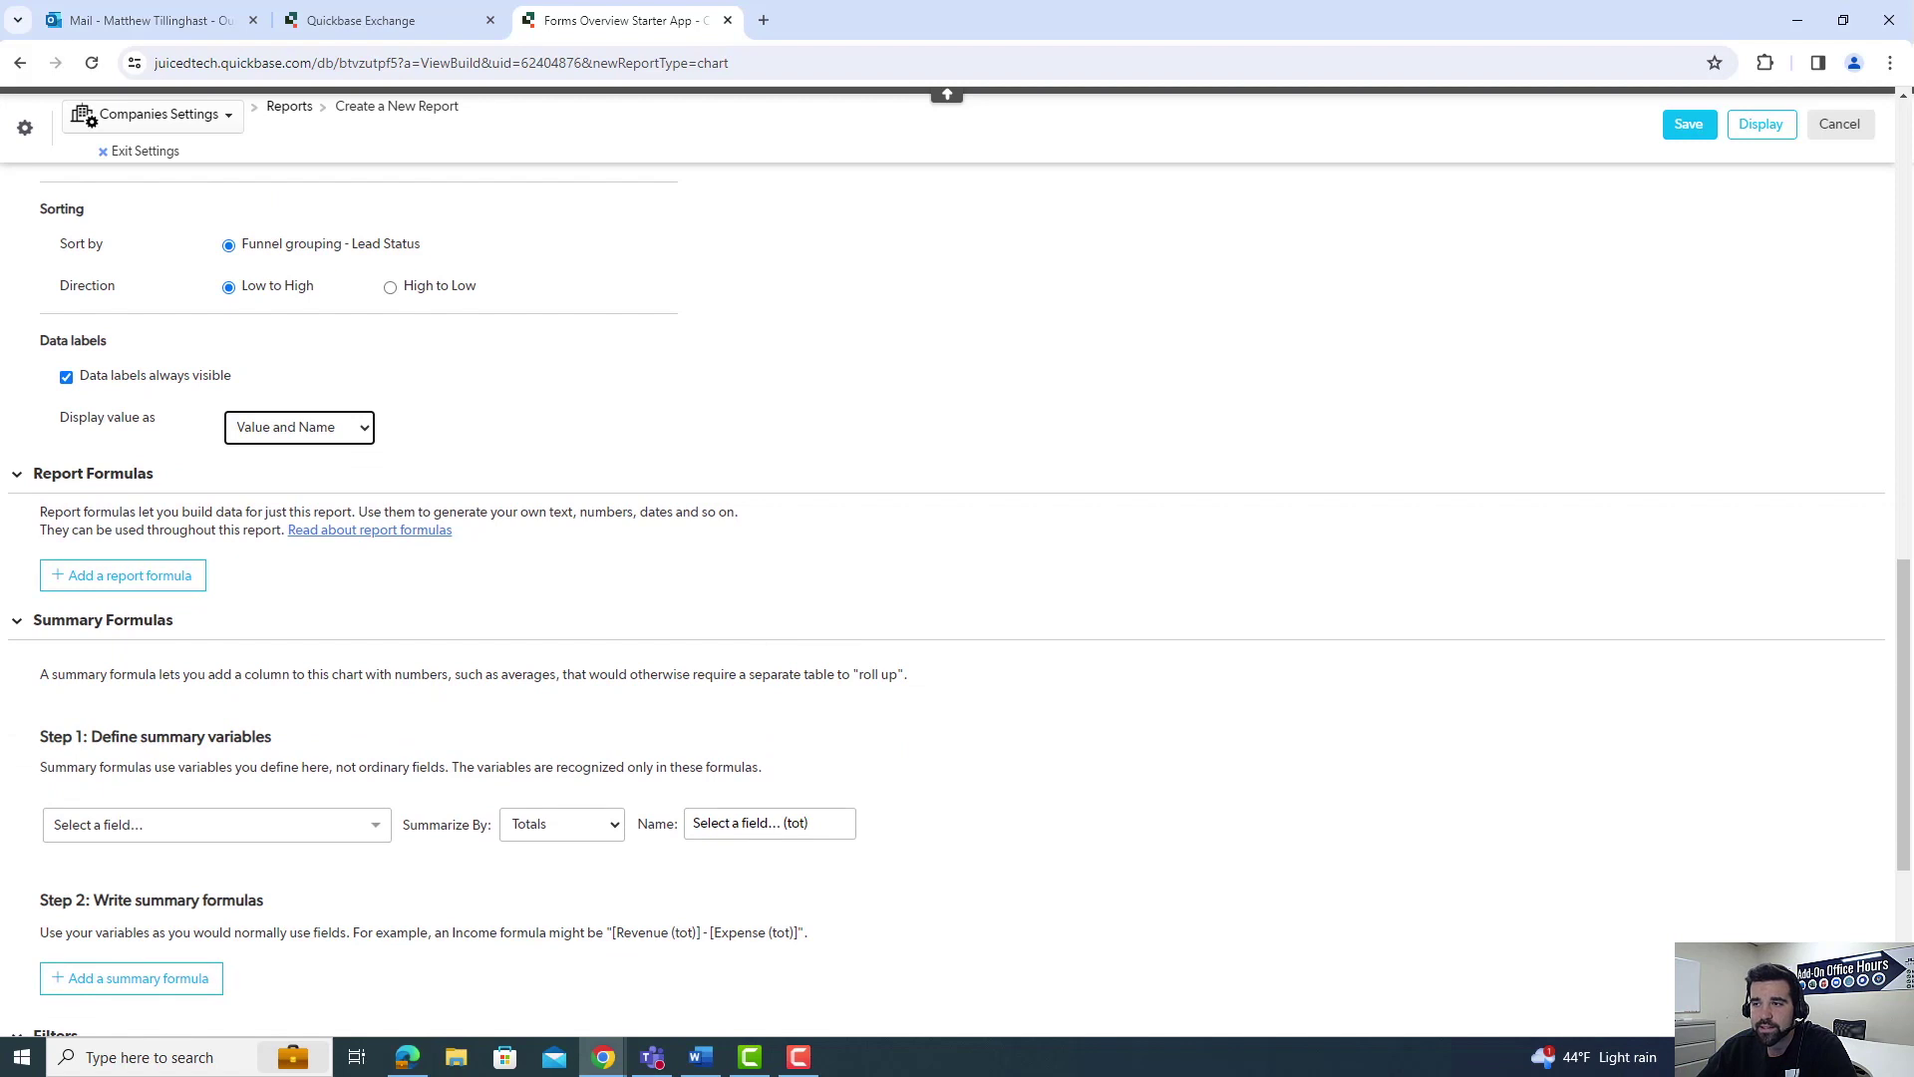
- Add a company-records filter on the Lead Status field
{"action": "scroll", "coordinate": [1360, 583], "scroll_direction": "down", "scroll_amount": 4}
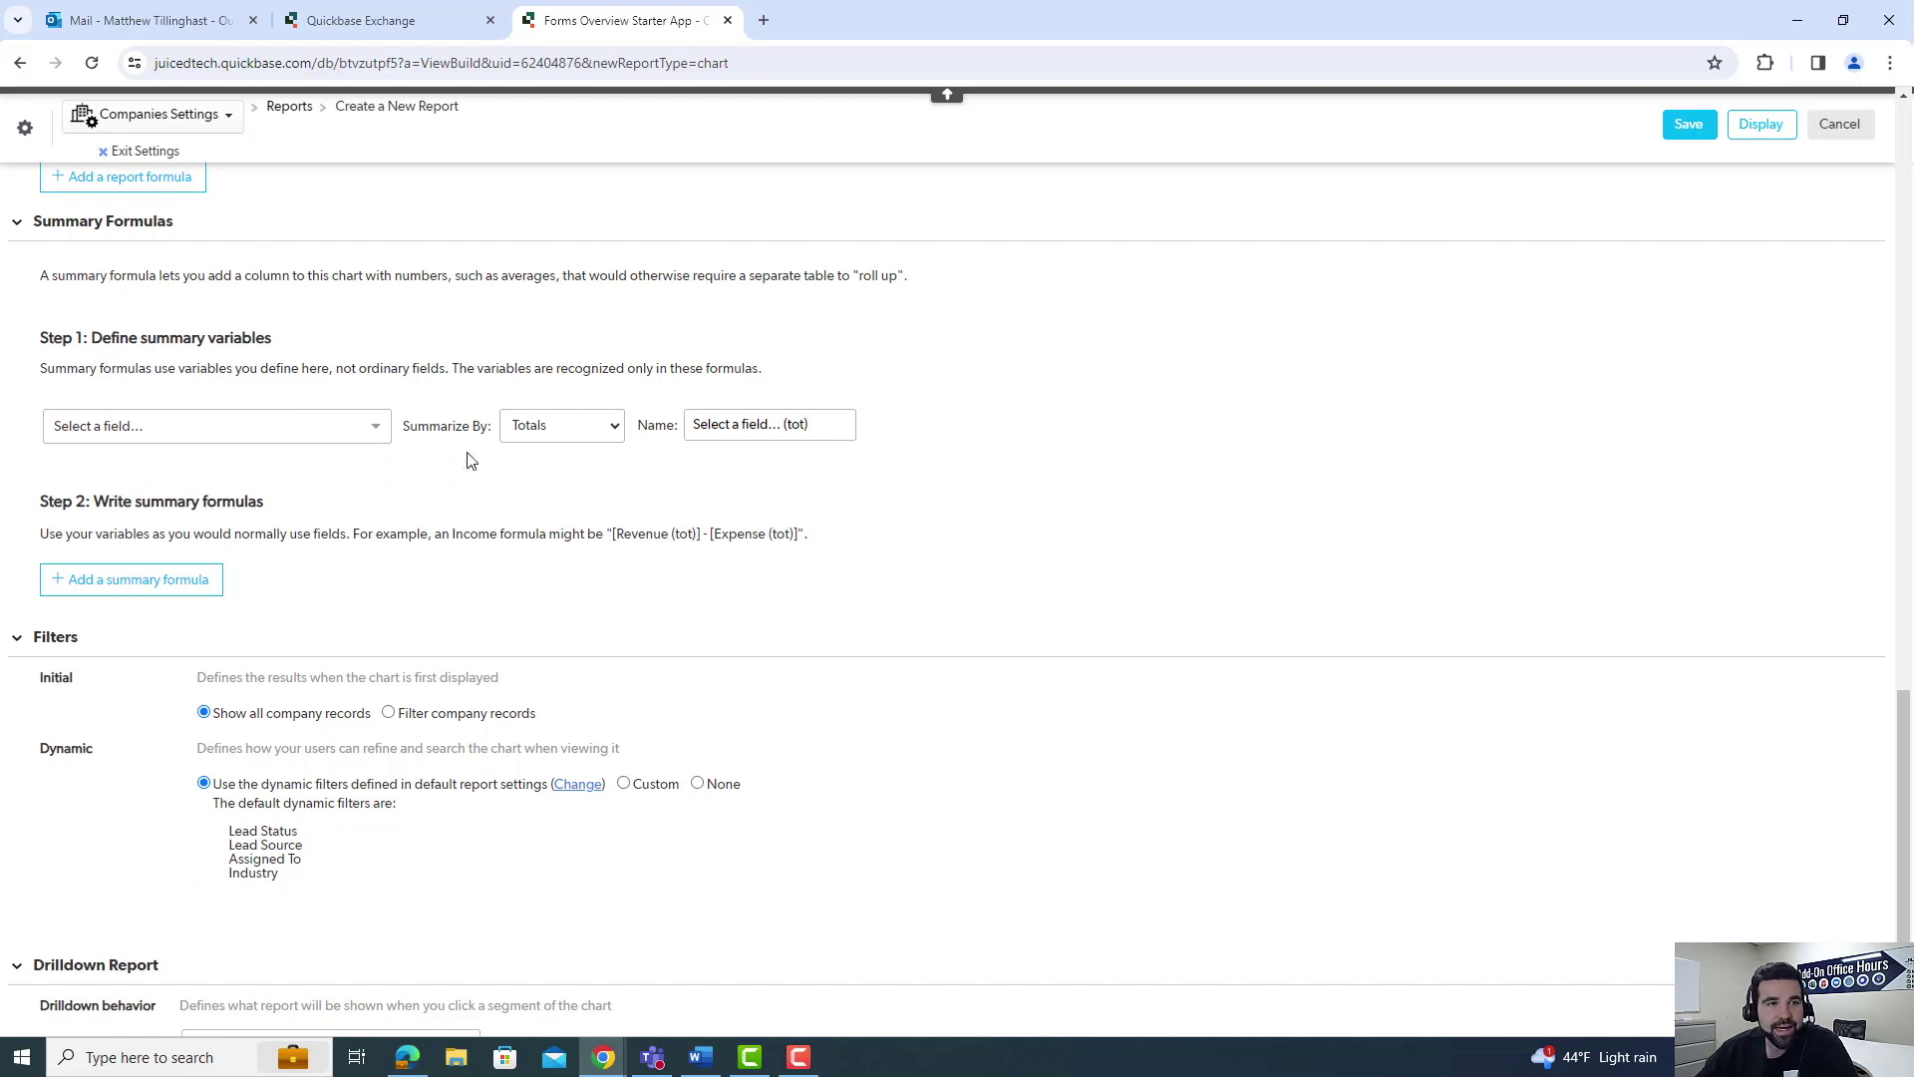
{"action": "scroll", "coordinate": [285, 498], "scroll_direction": "down", "scroll_amount": 1}
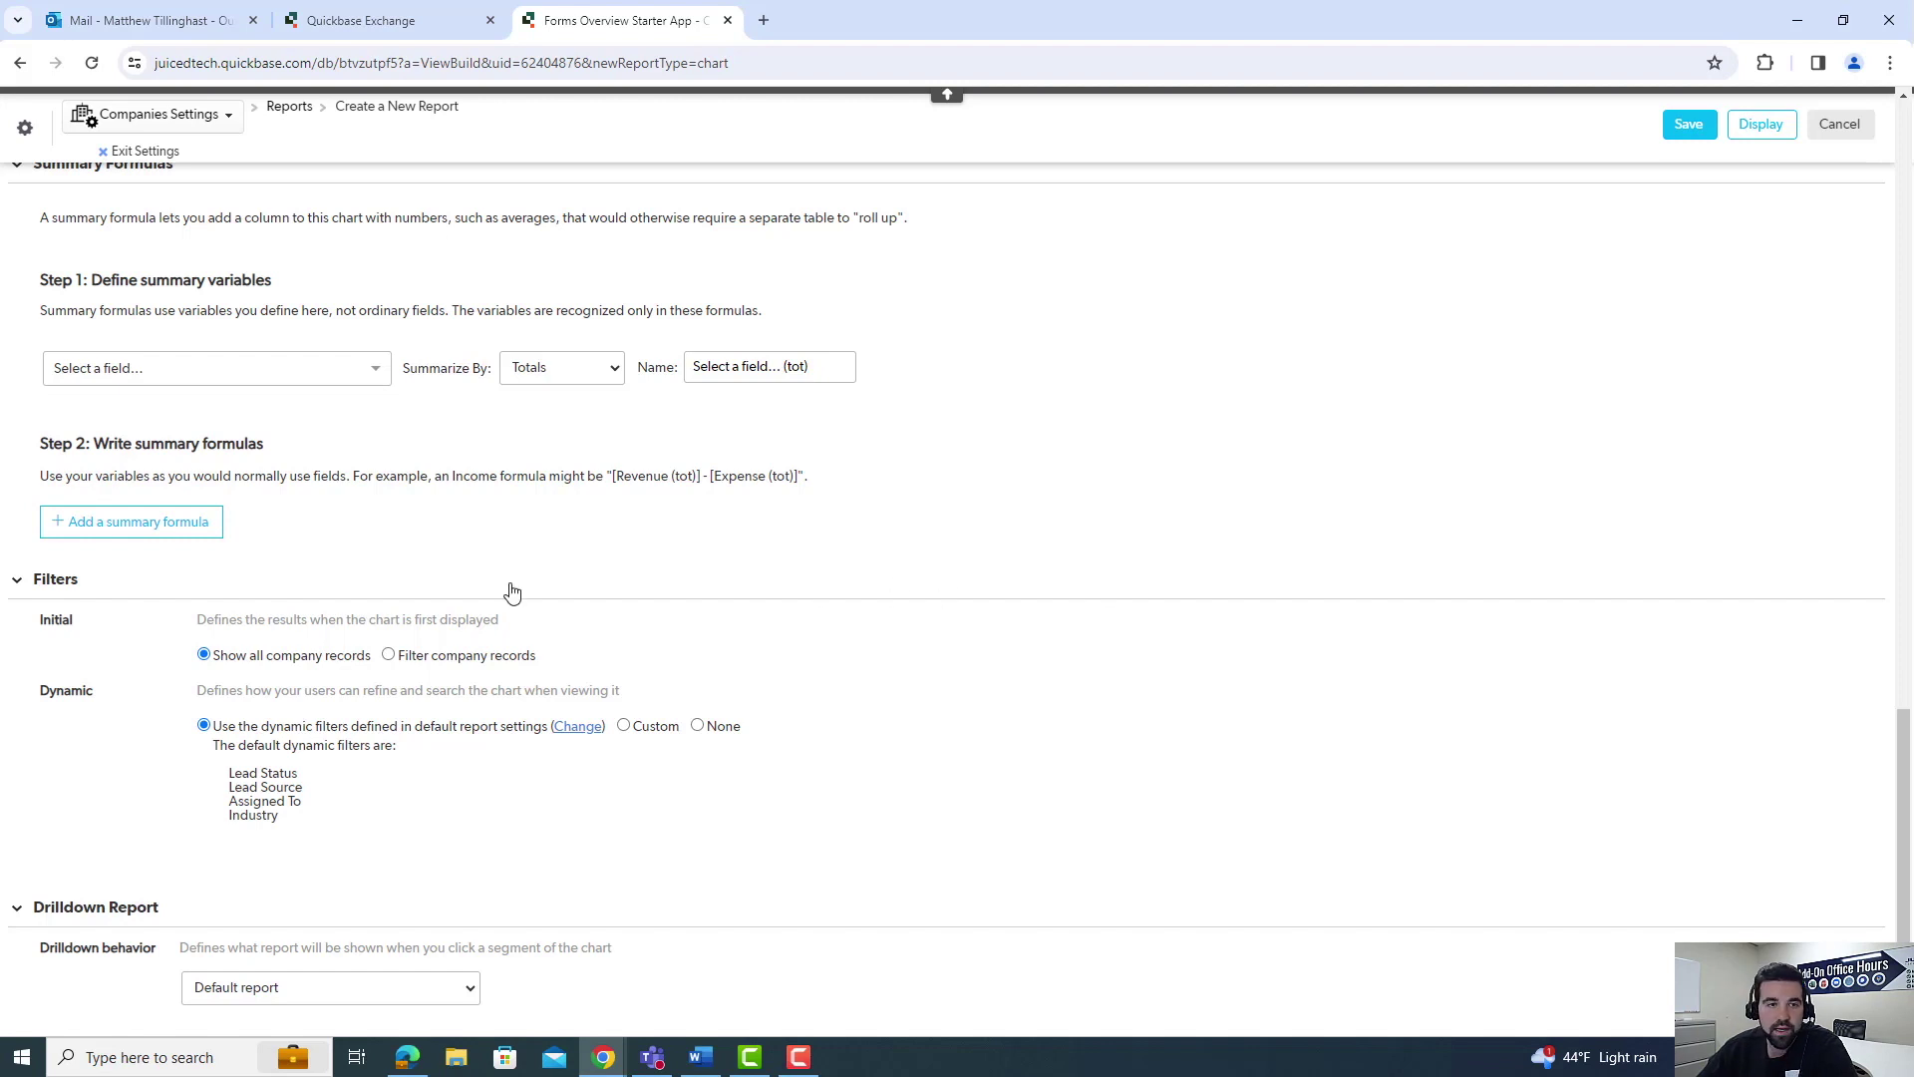
{"action": "left_click", "coordinate": [387, 655]}
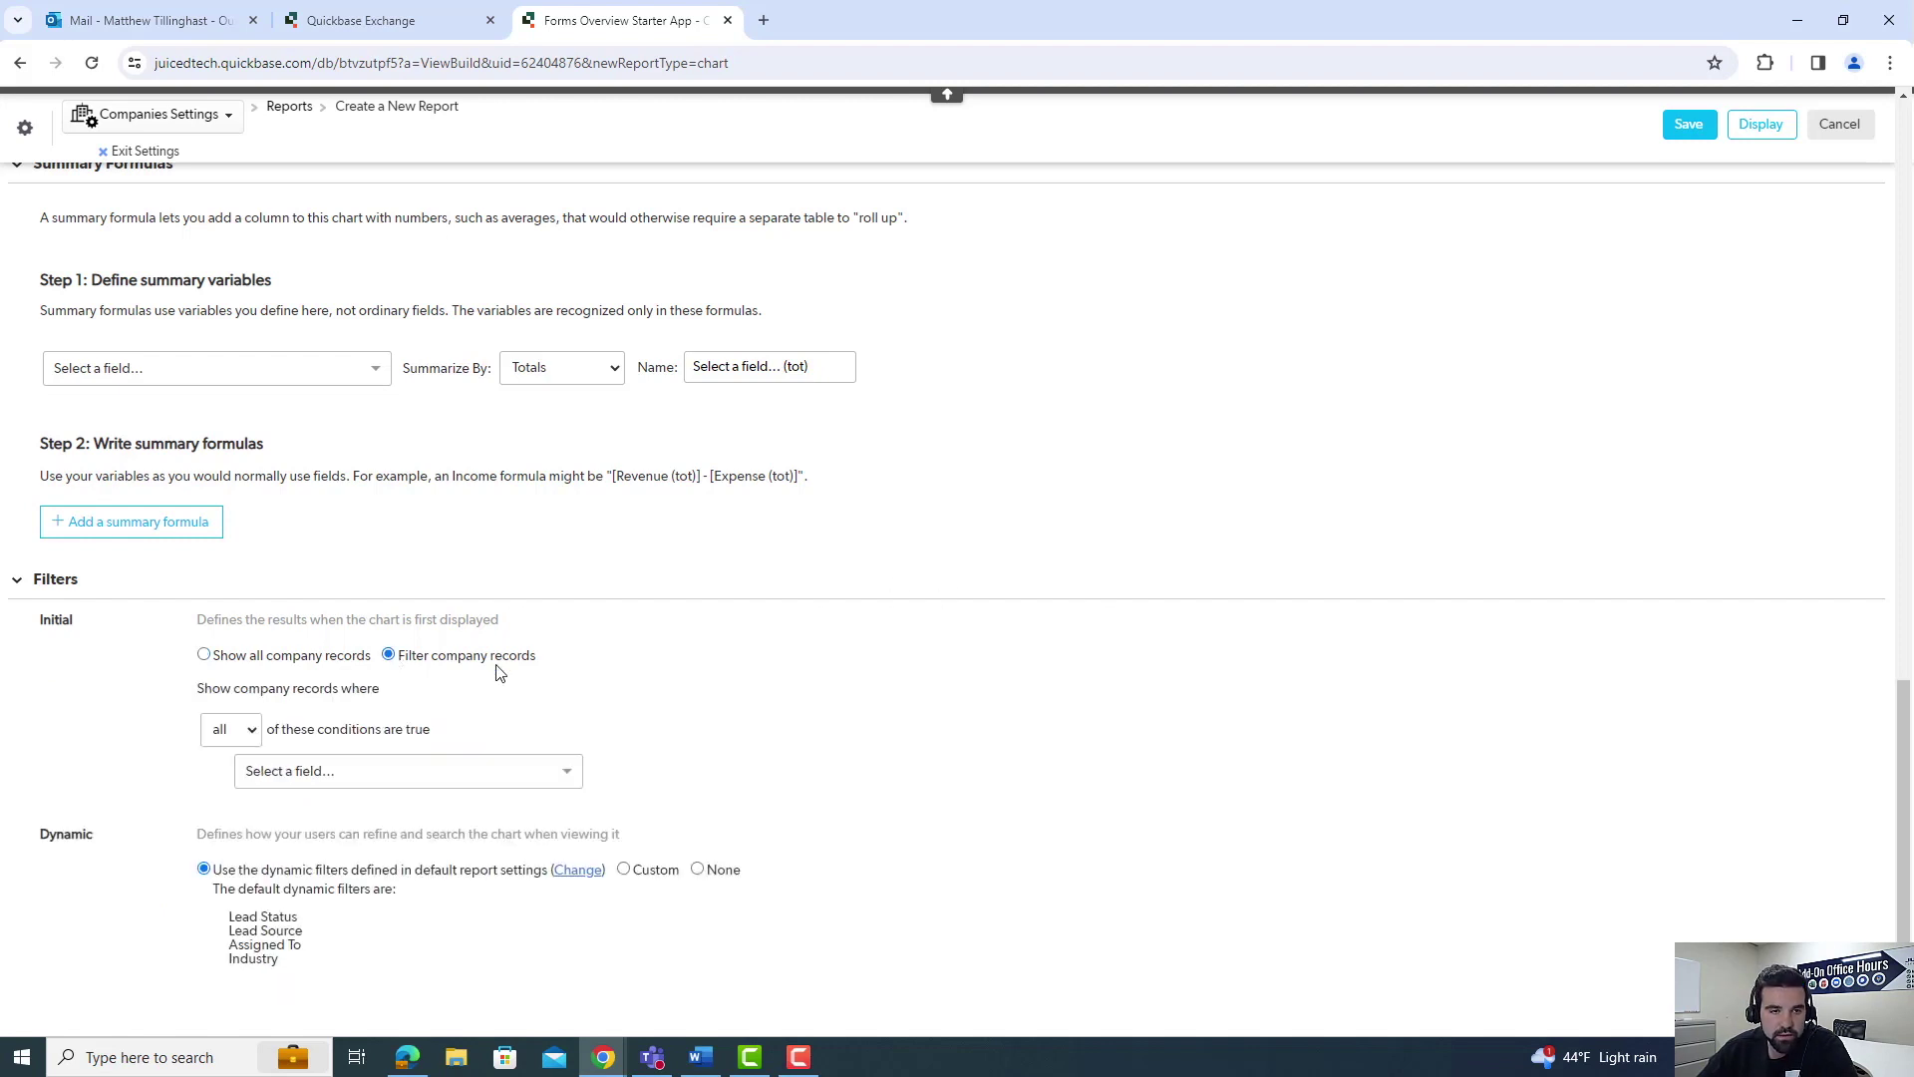
{"action": "left_click", "coordinate": [504, 772]}
{"action": "type", "text": "lead"}
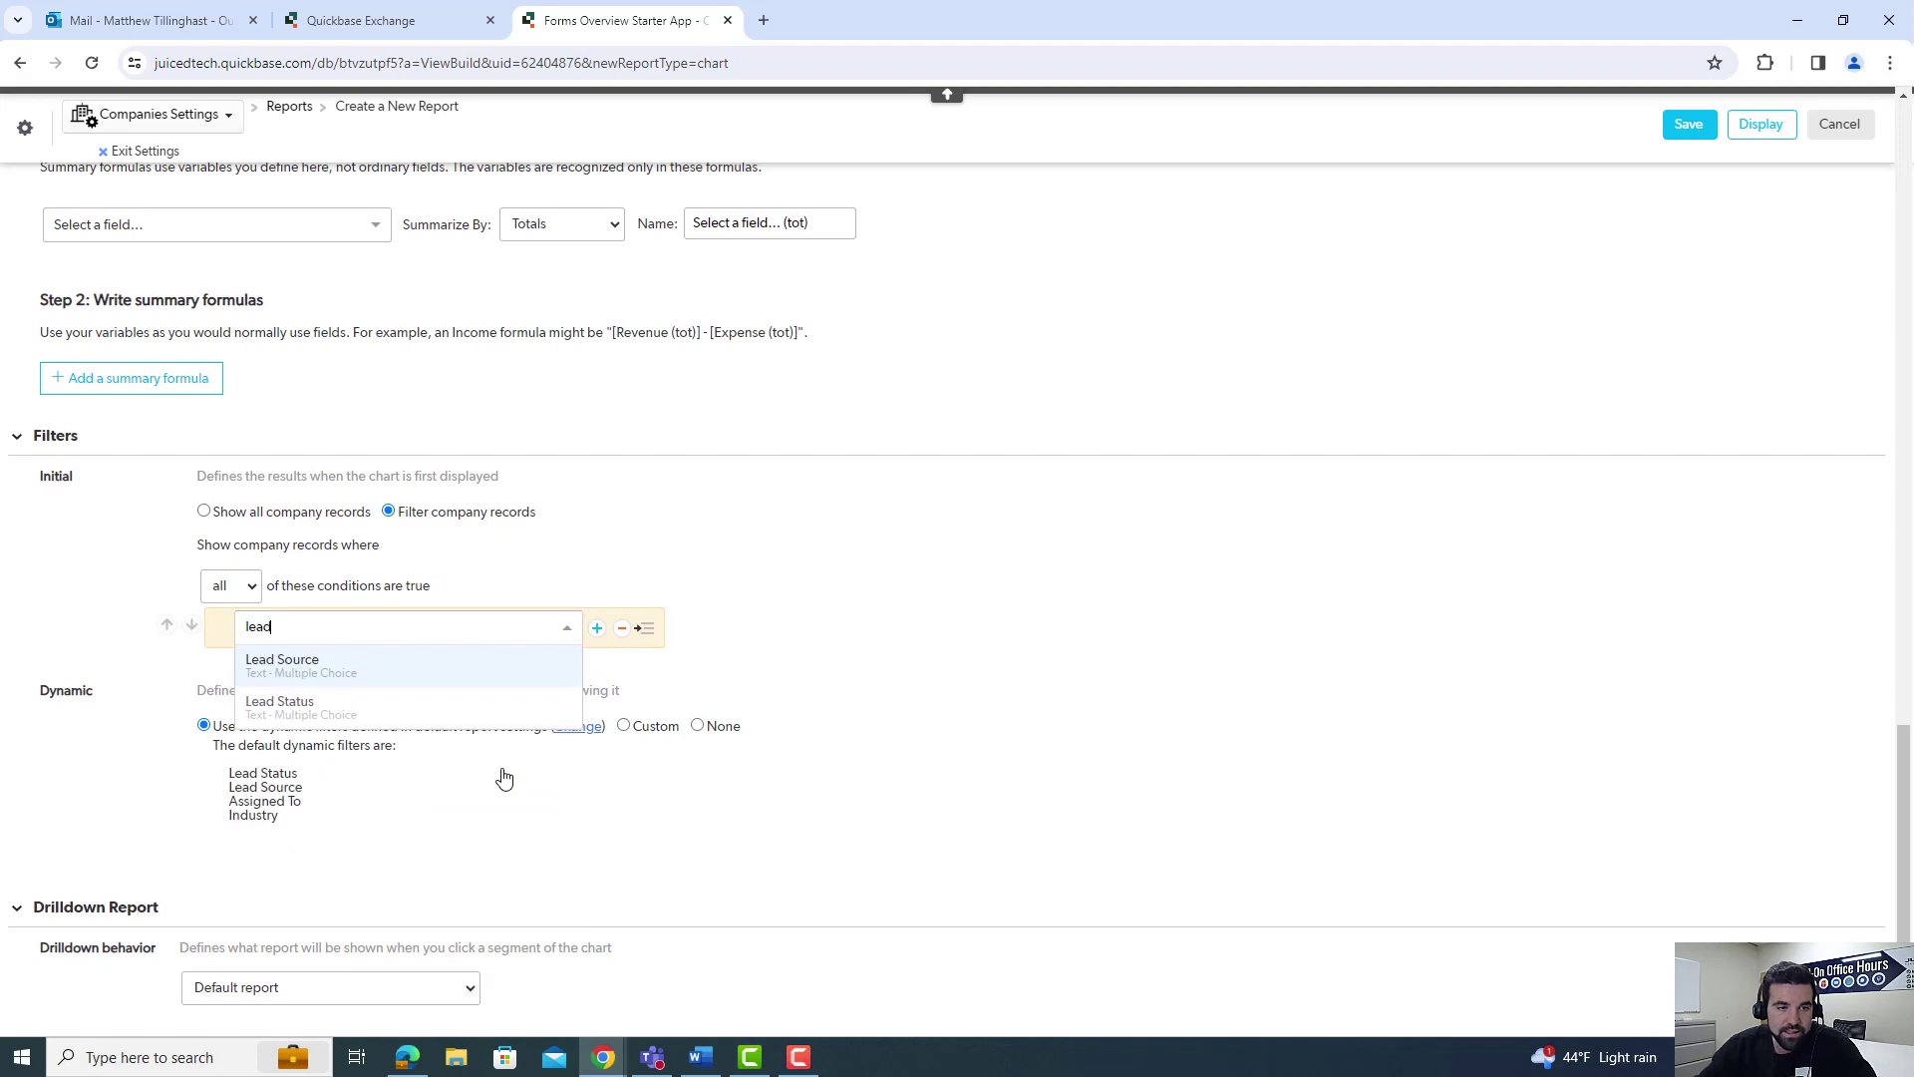
{"action": "left_click", "coordinate": [477, 725]}
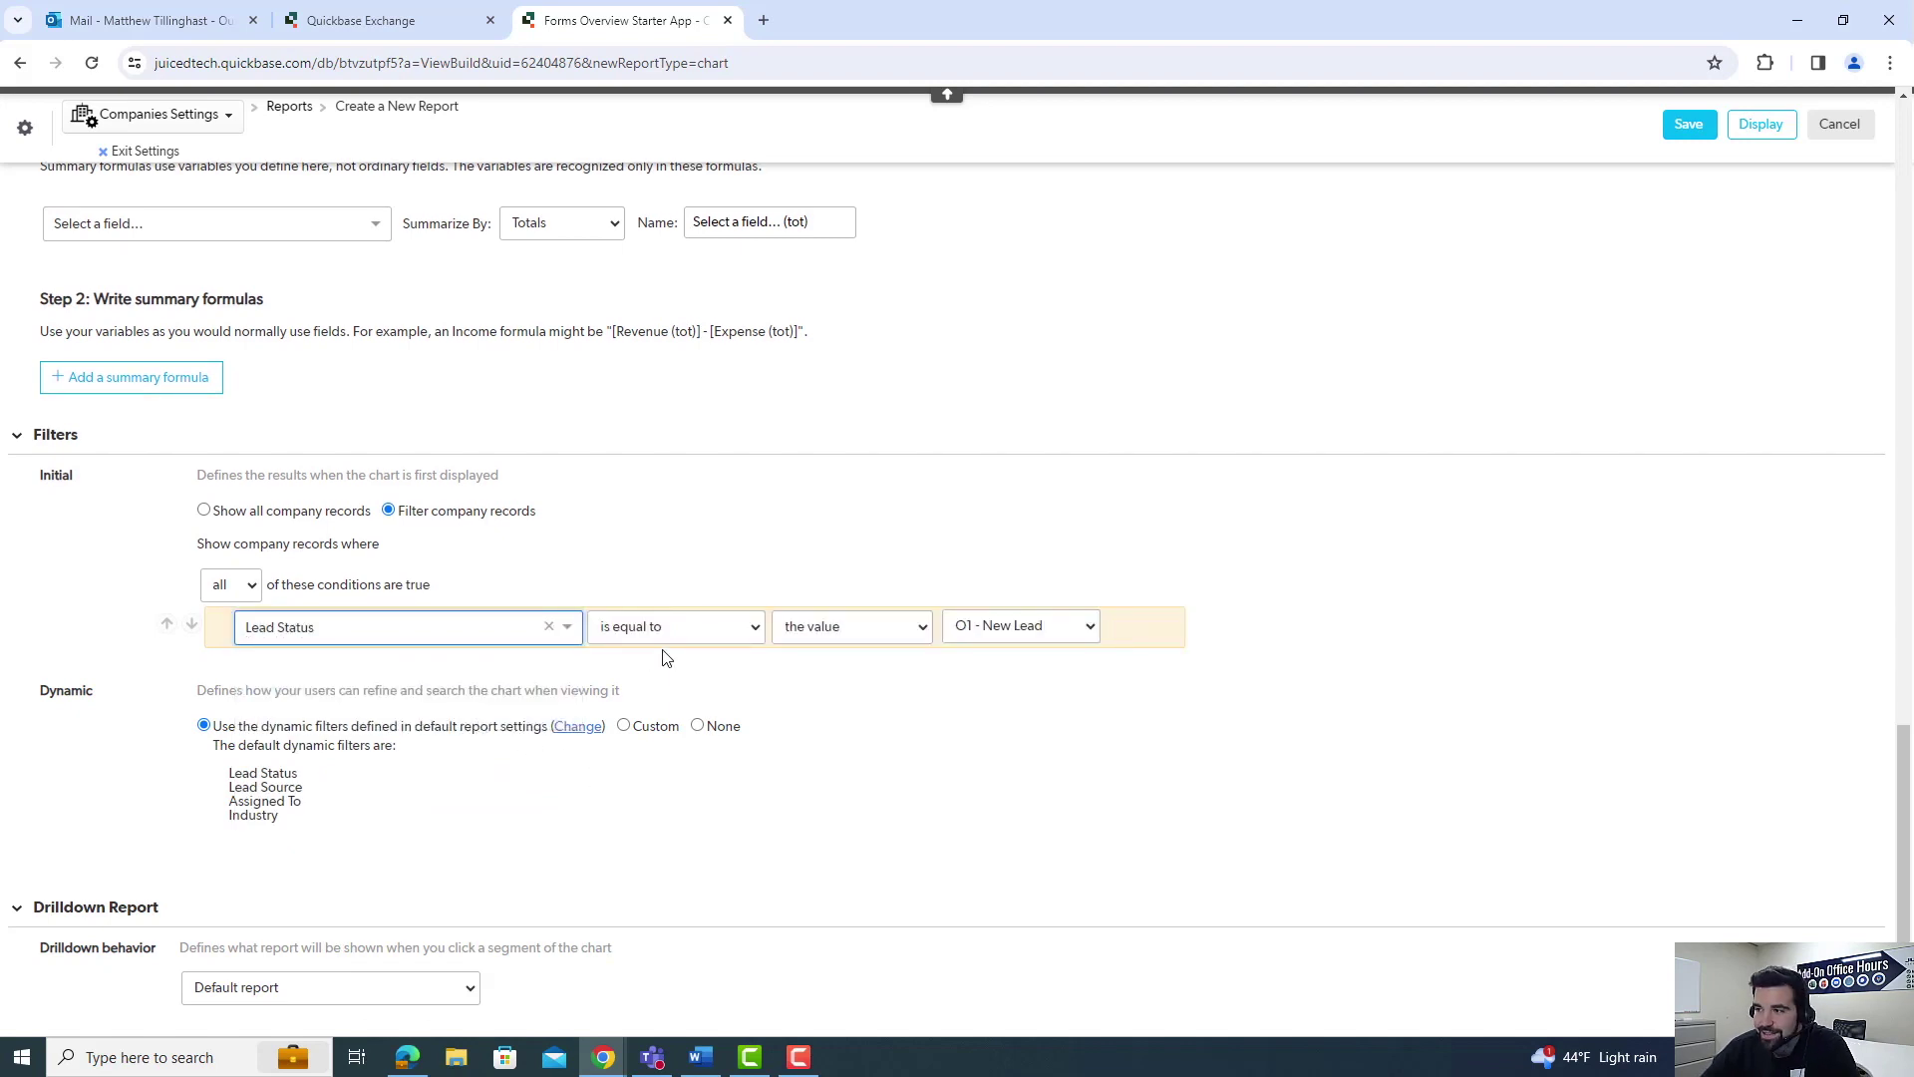
- Make the filter Lead Status 'starts with' O, then save the Funnel Report
{"action": "left_click", "coordinate": [713, 630]}
{"action": "left_click", "coordinate": [638, 722]}
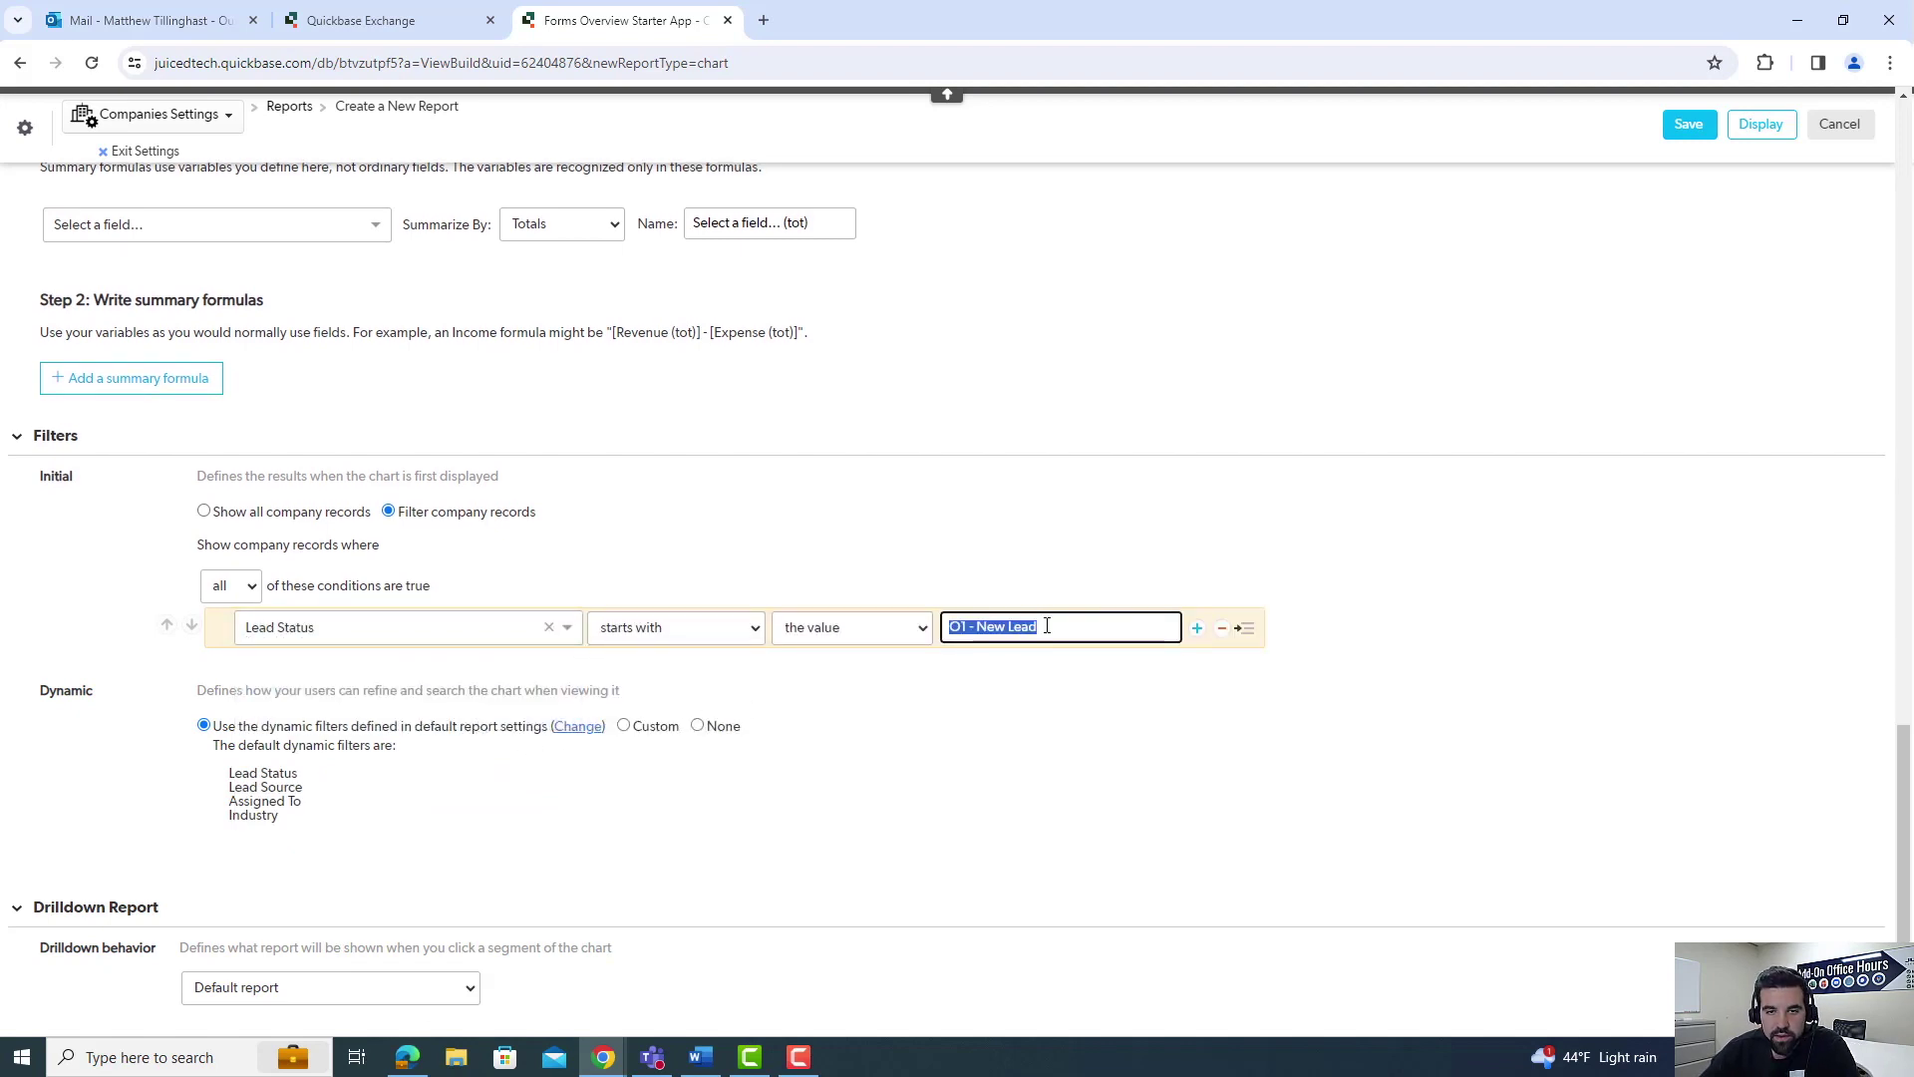
{"action": "key", "text": "BackSpace"}
{"action": "type", "text": "0"}
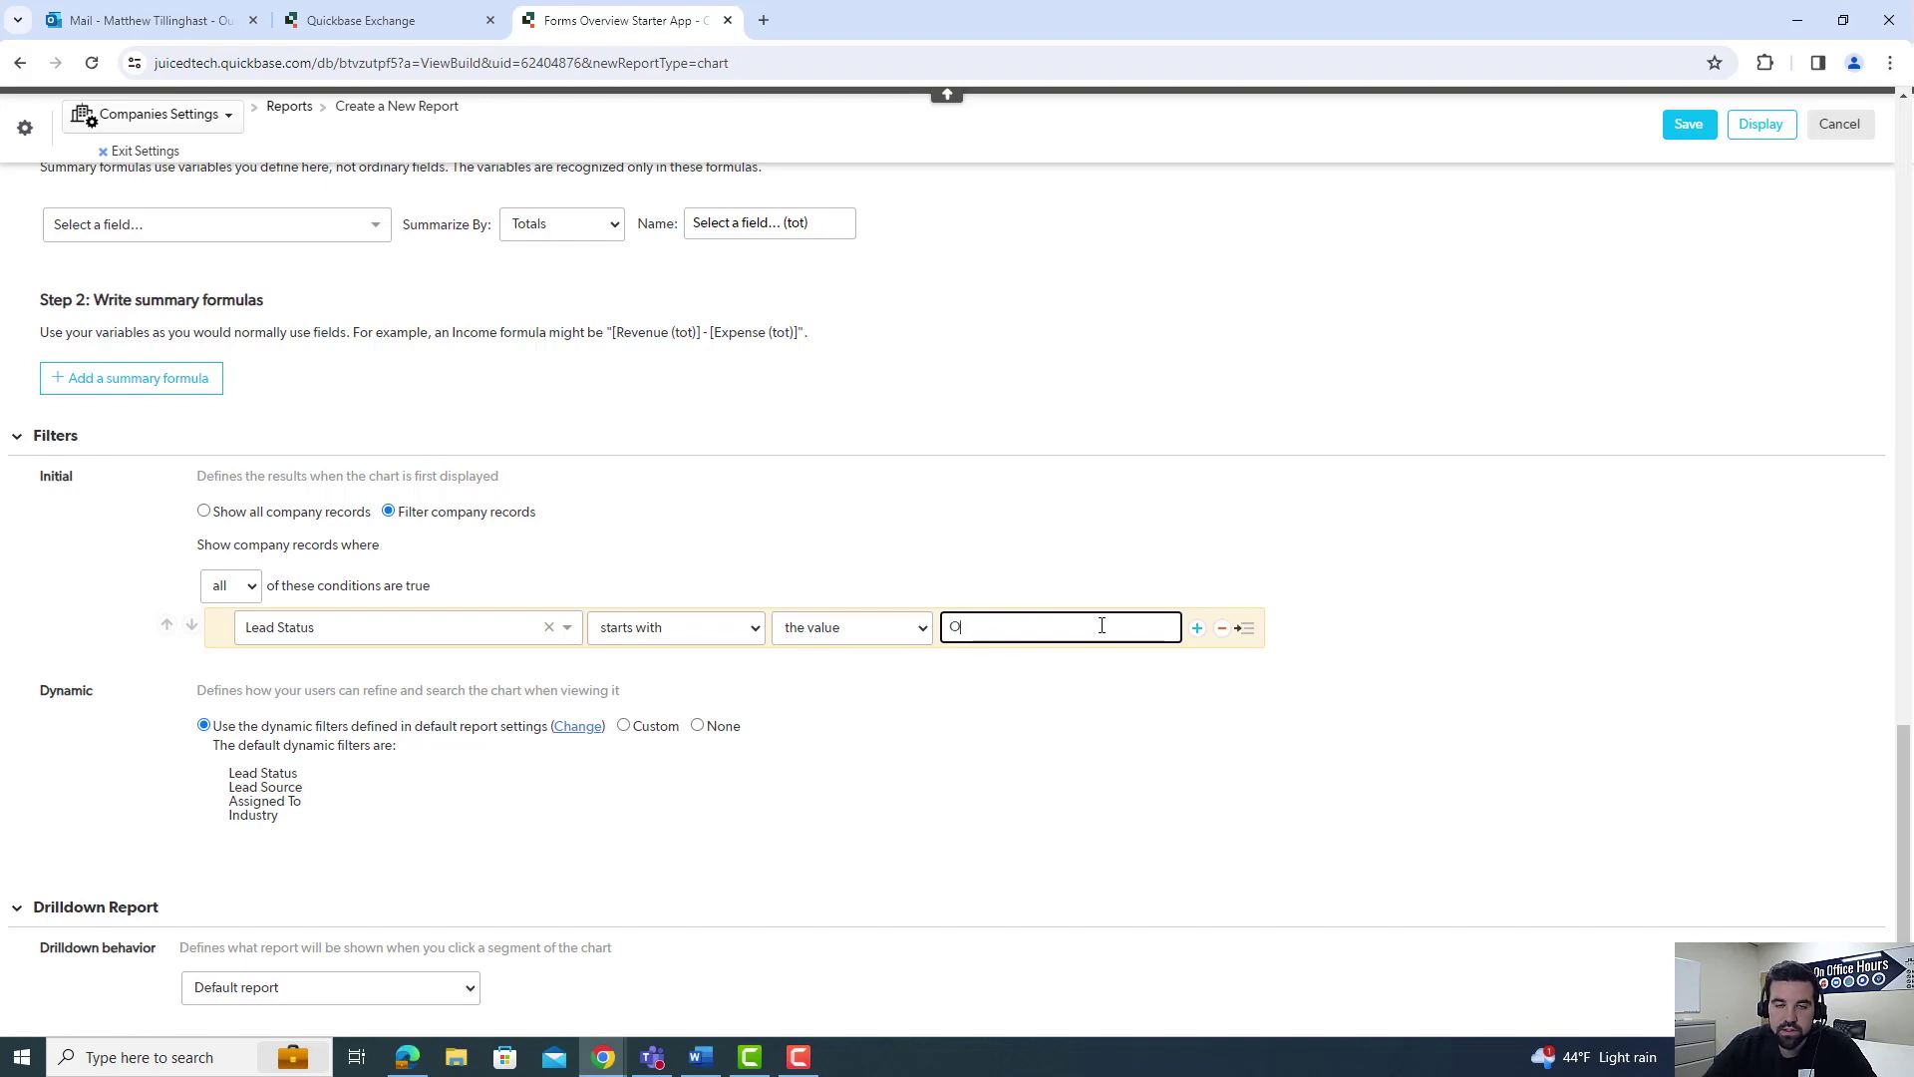
{"action": "left_click", "coordinate": [1405, 503]}
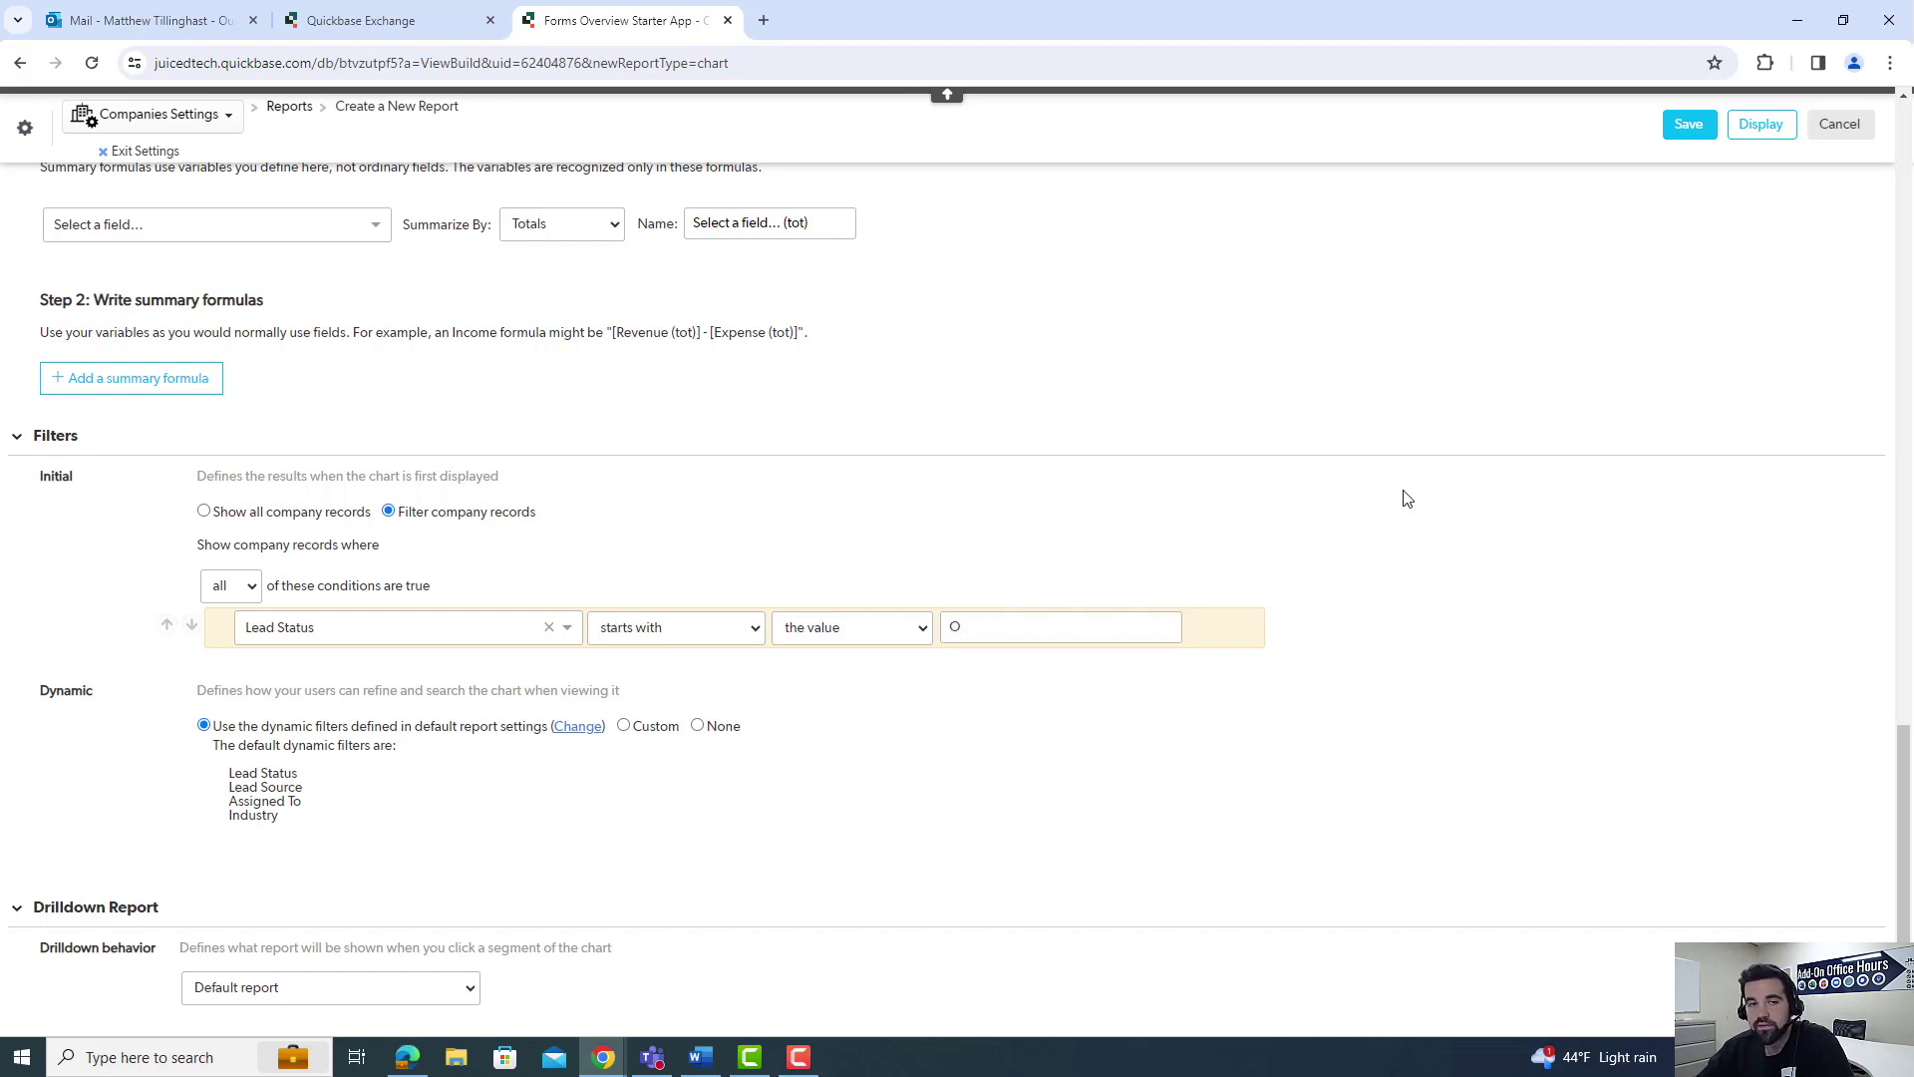
{"action": "left_click", "coordinate": [1688, 124]}
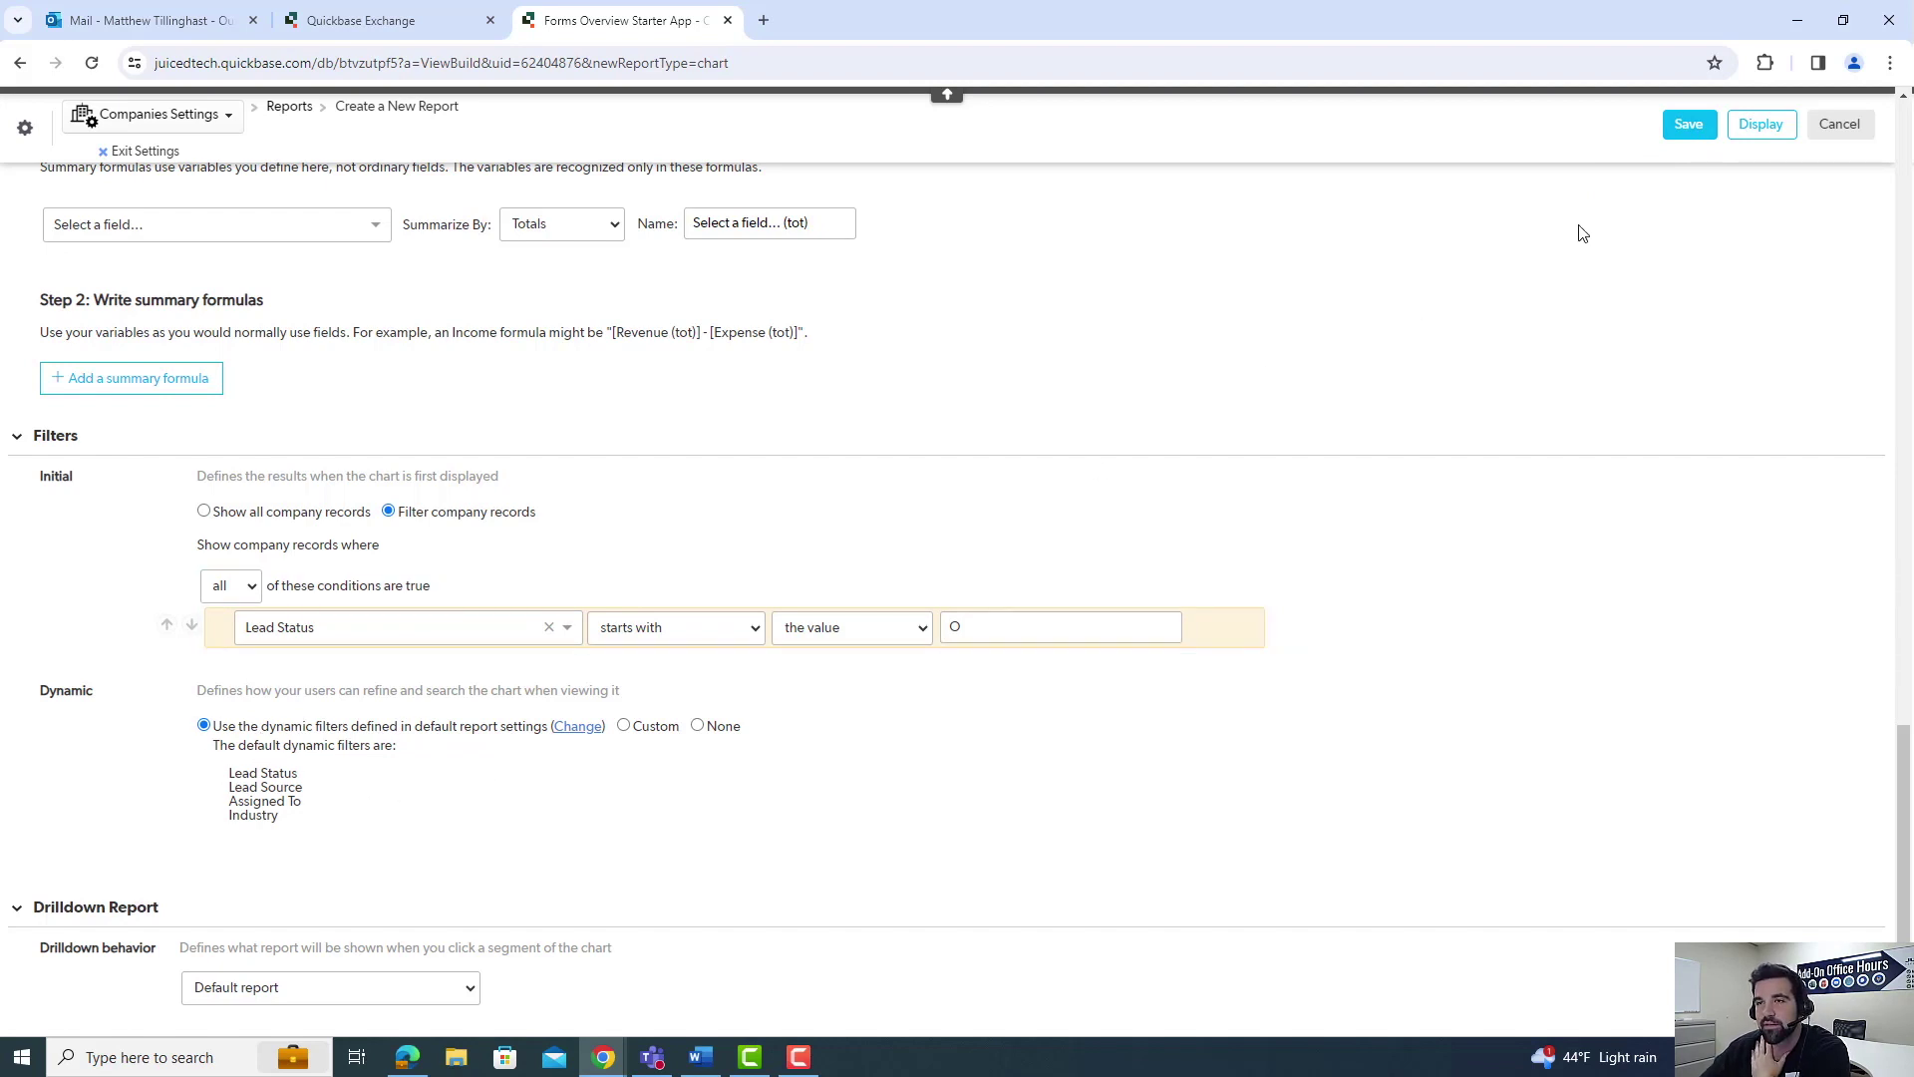
{"action": "left_click", "coordinate": [1689, 135]}
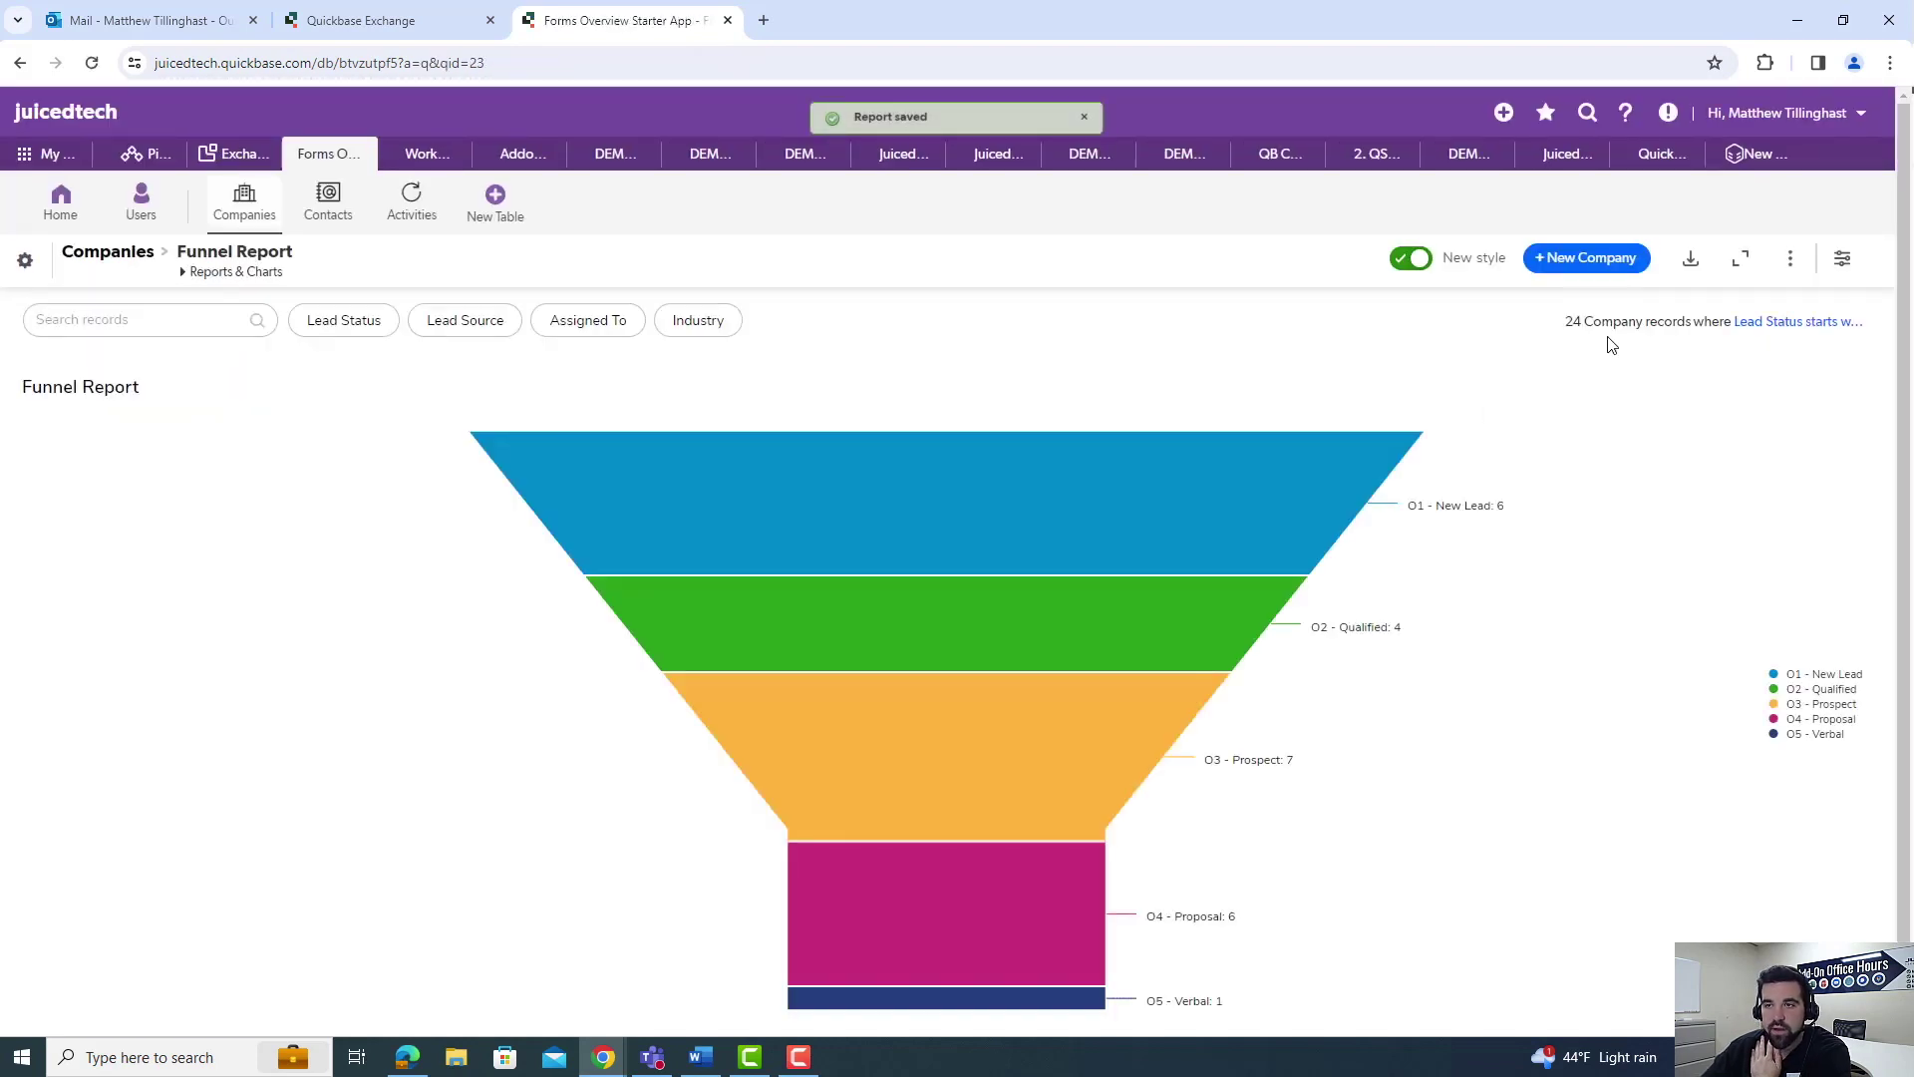
- Toggle the O3 - Prospect legend entry off and back on in the funnel
{"action": "mouse_move", "coordinate": [1807, 344]}
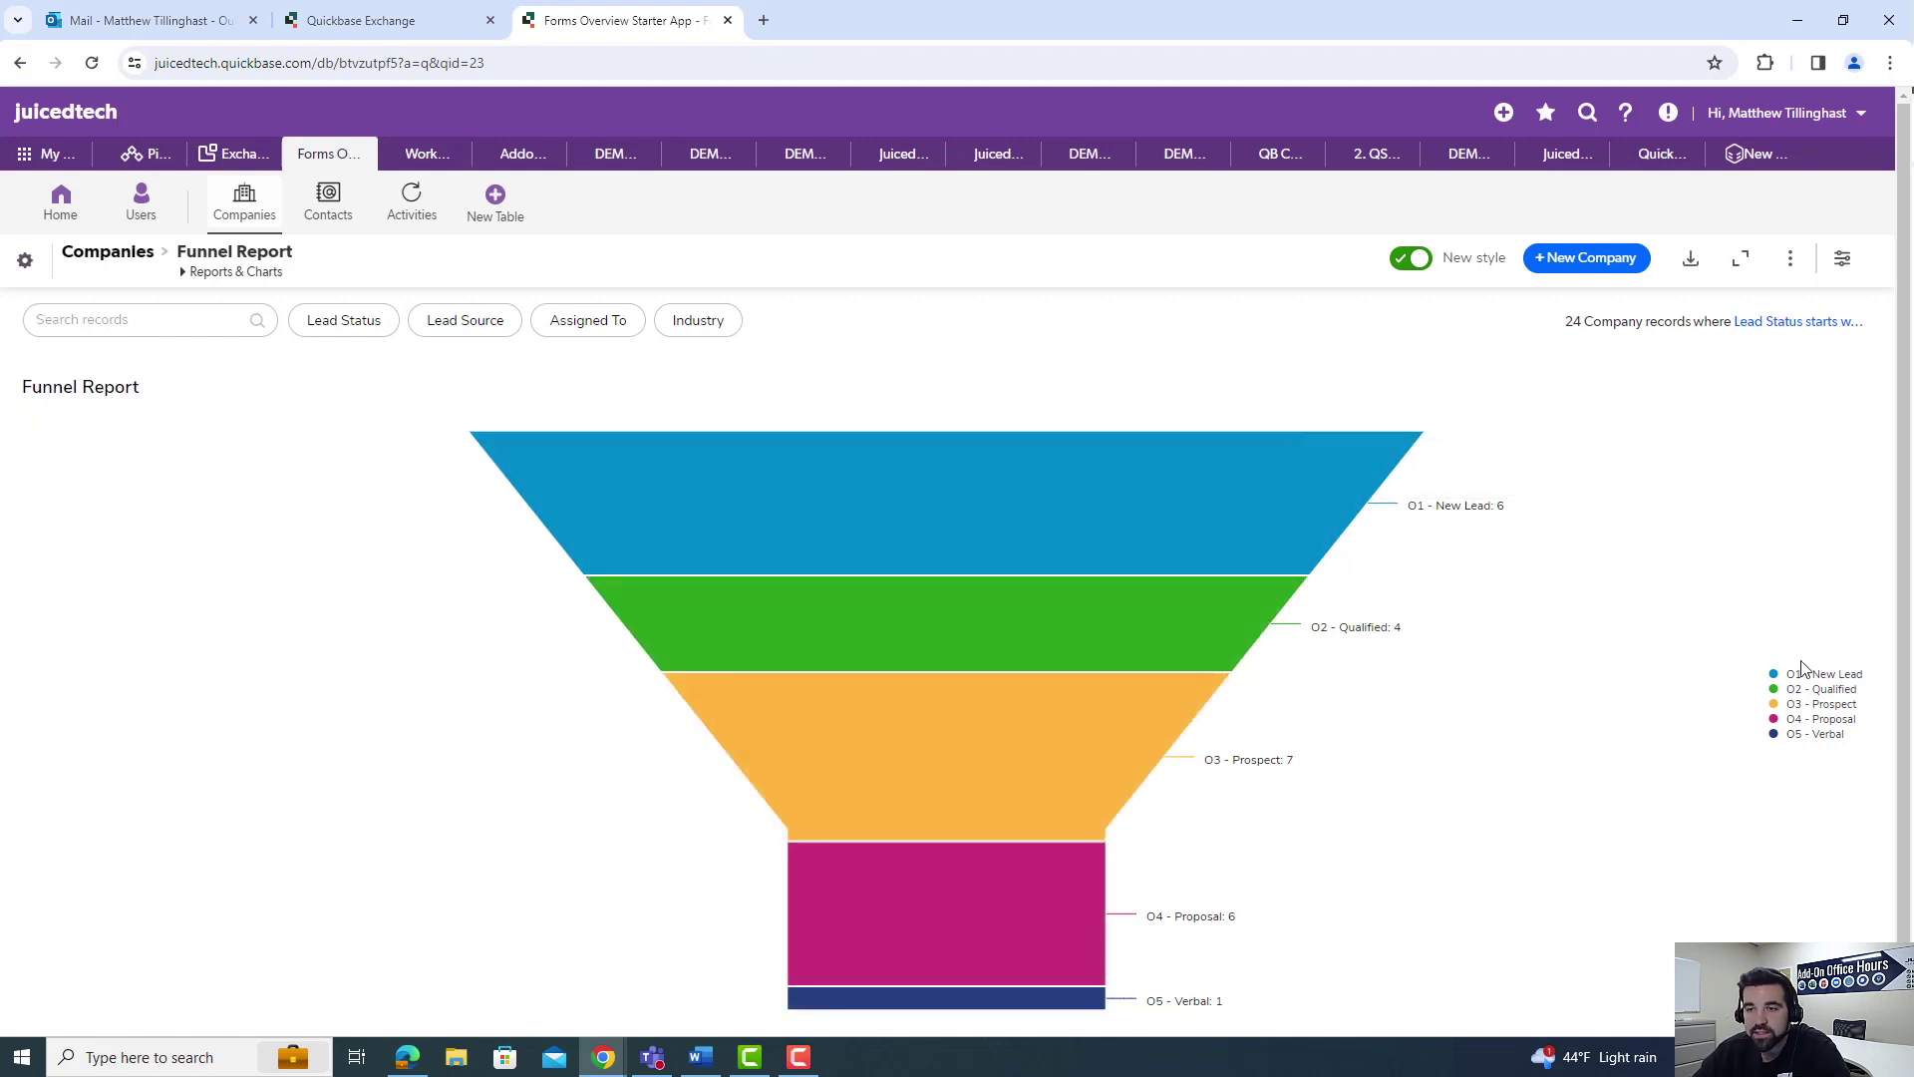
{"action": "left_click", "coordinate": [1827, 706]}
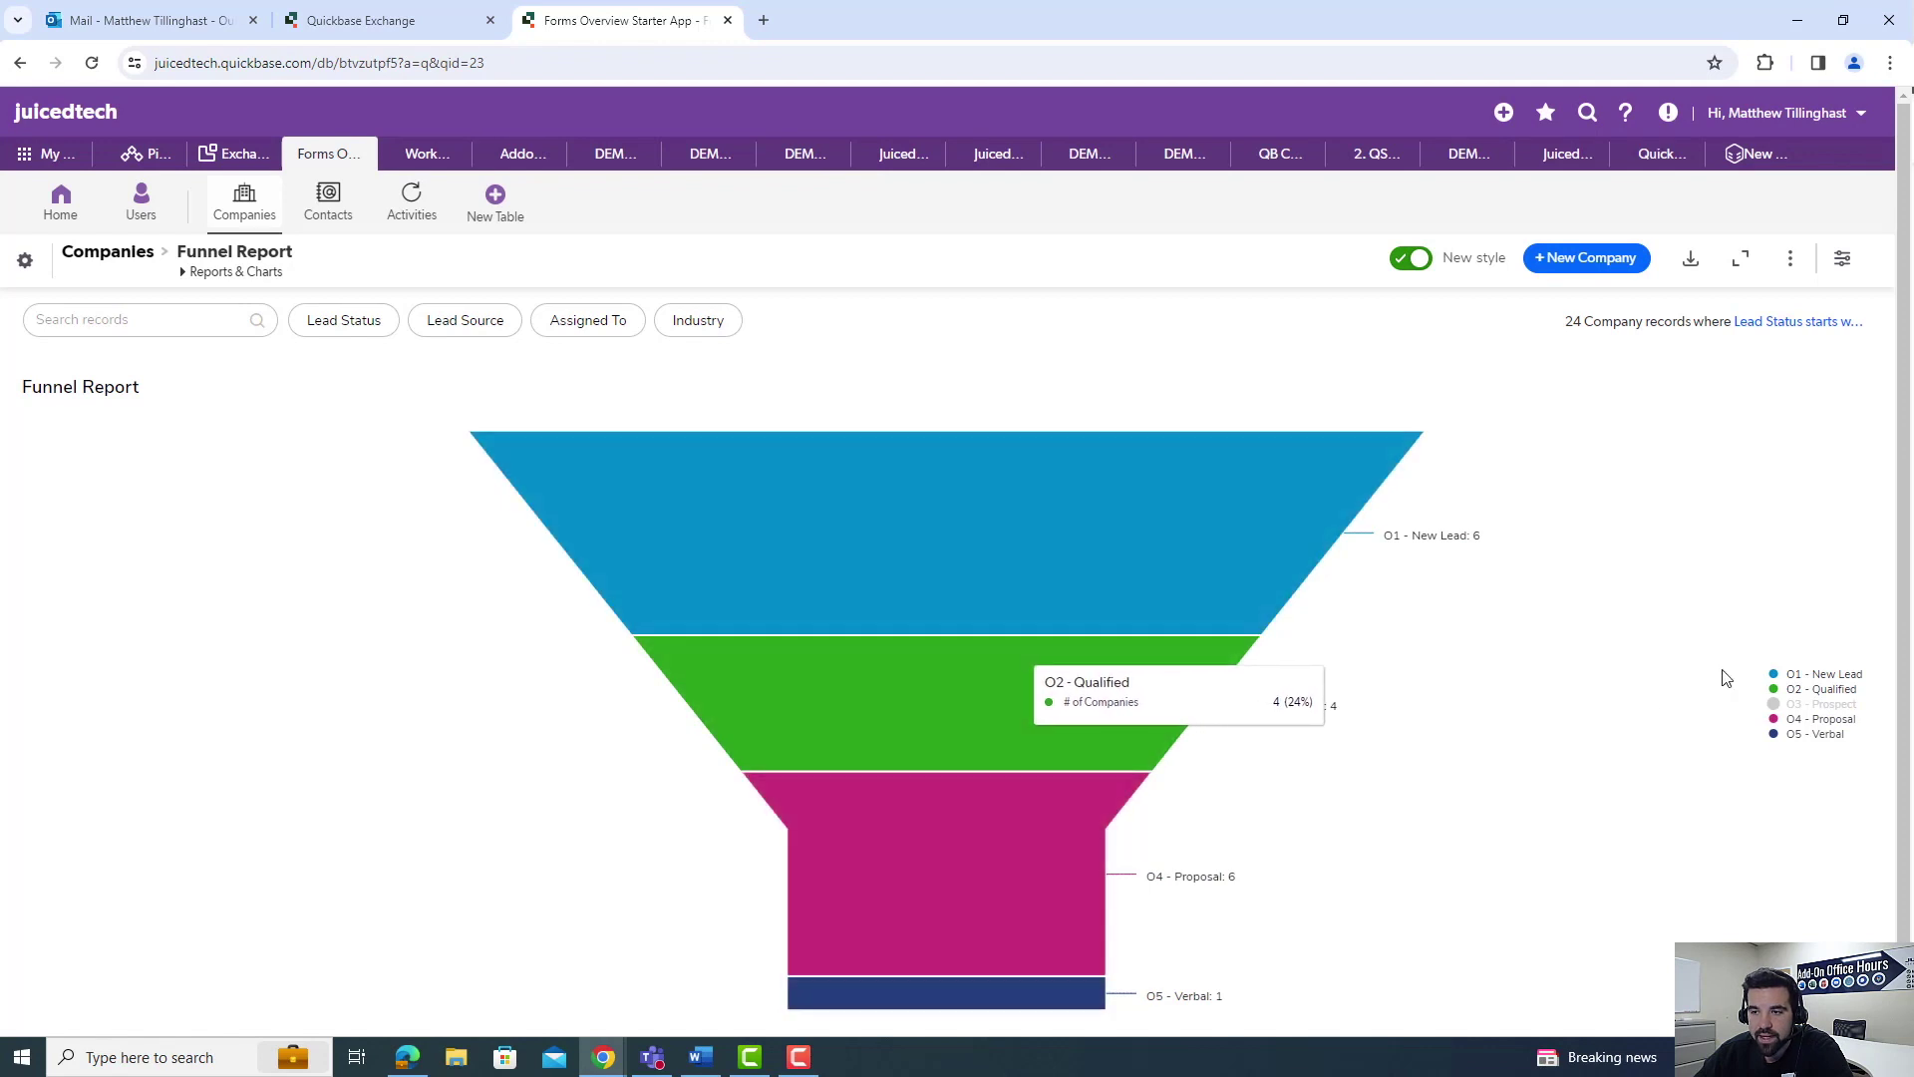
{"action": "left_click", "coordinate": [1817, 707]}
- Drill into the O1 - New Lead stage's 6 companies, then close that tab
{"action": "mouse_move", "coordinate": [1340, 511]}
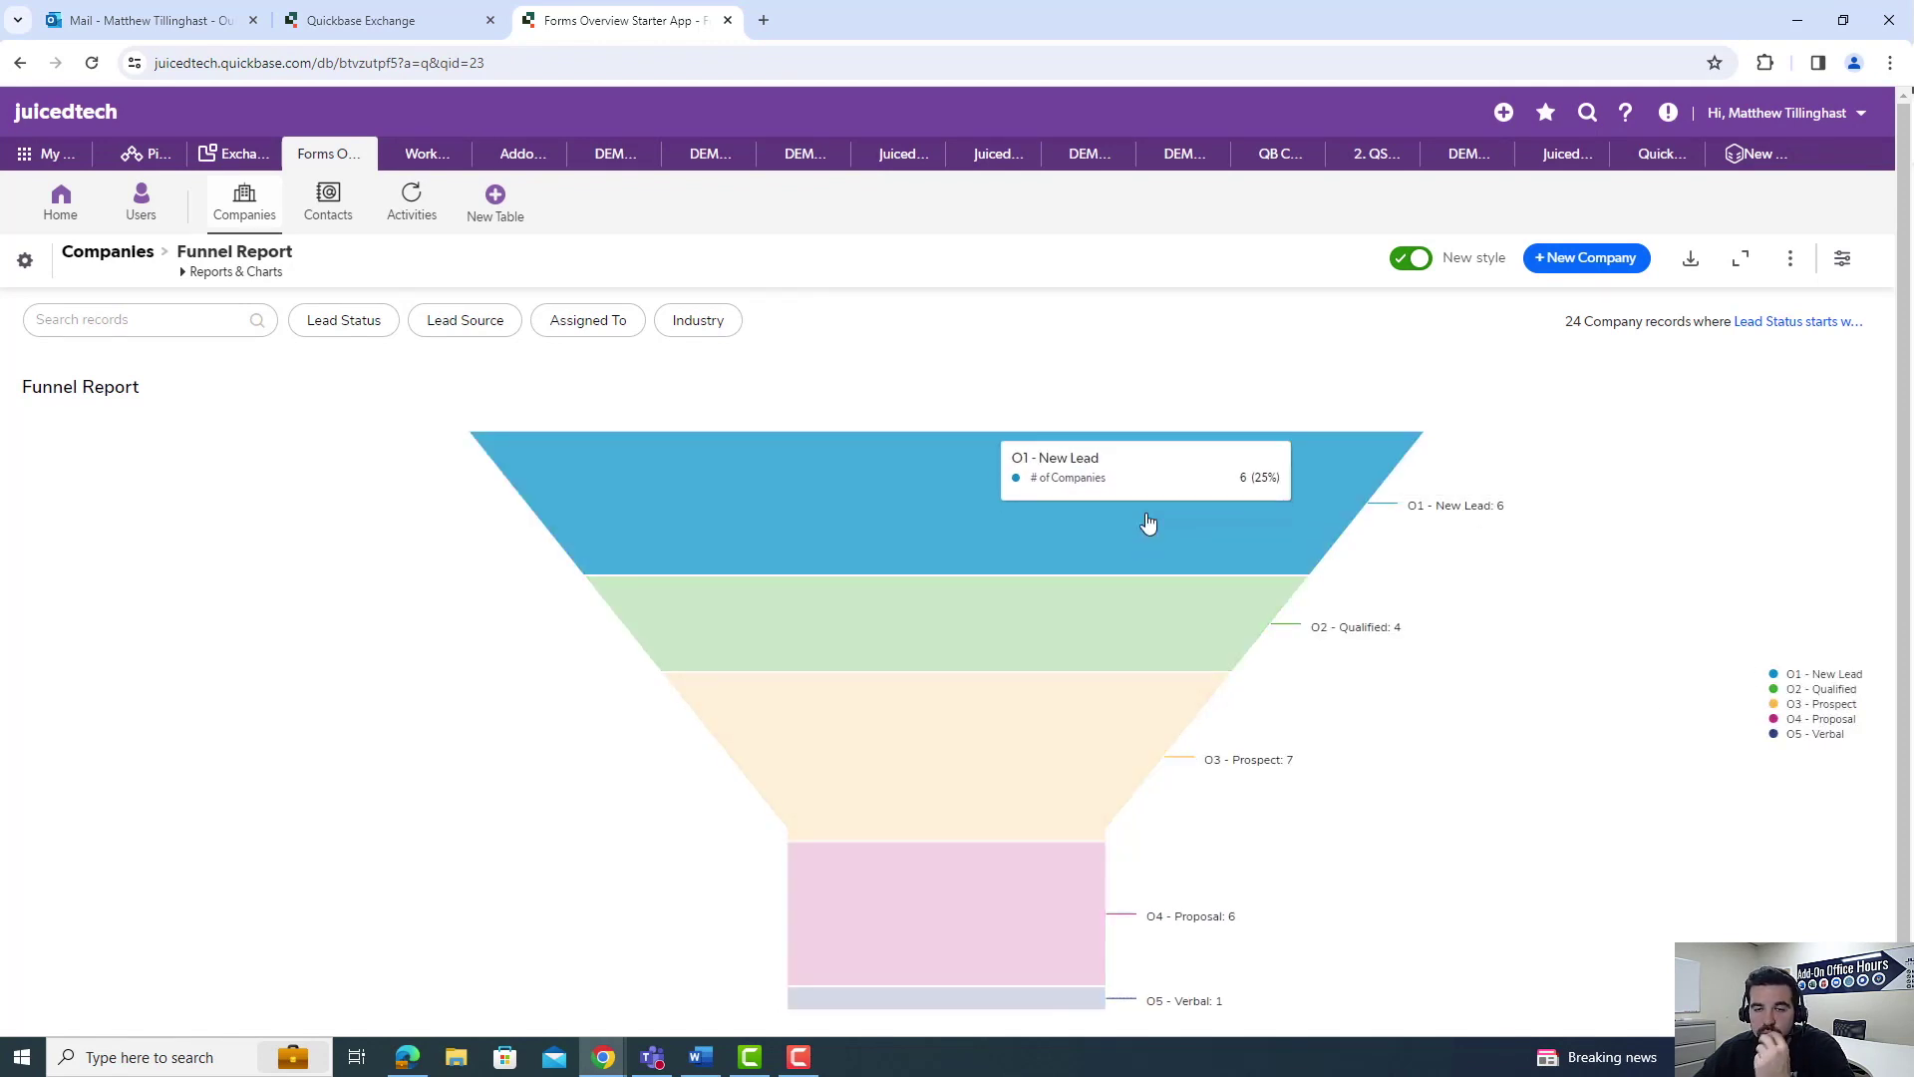
{"action": "left_click", "coordinate": [1163, 528]}
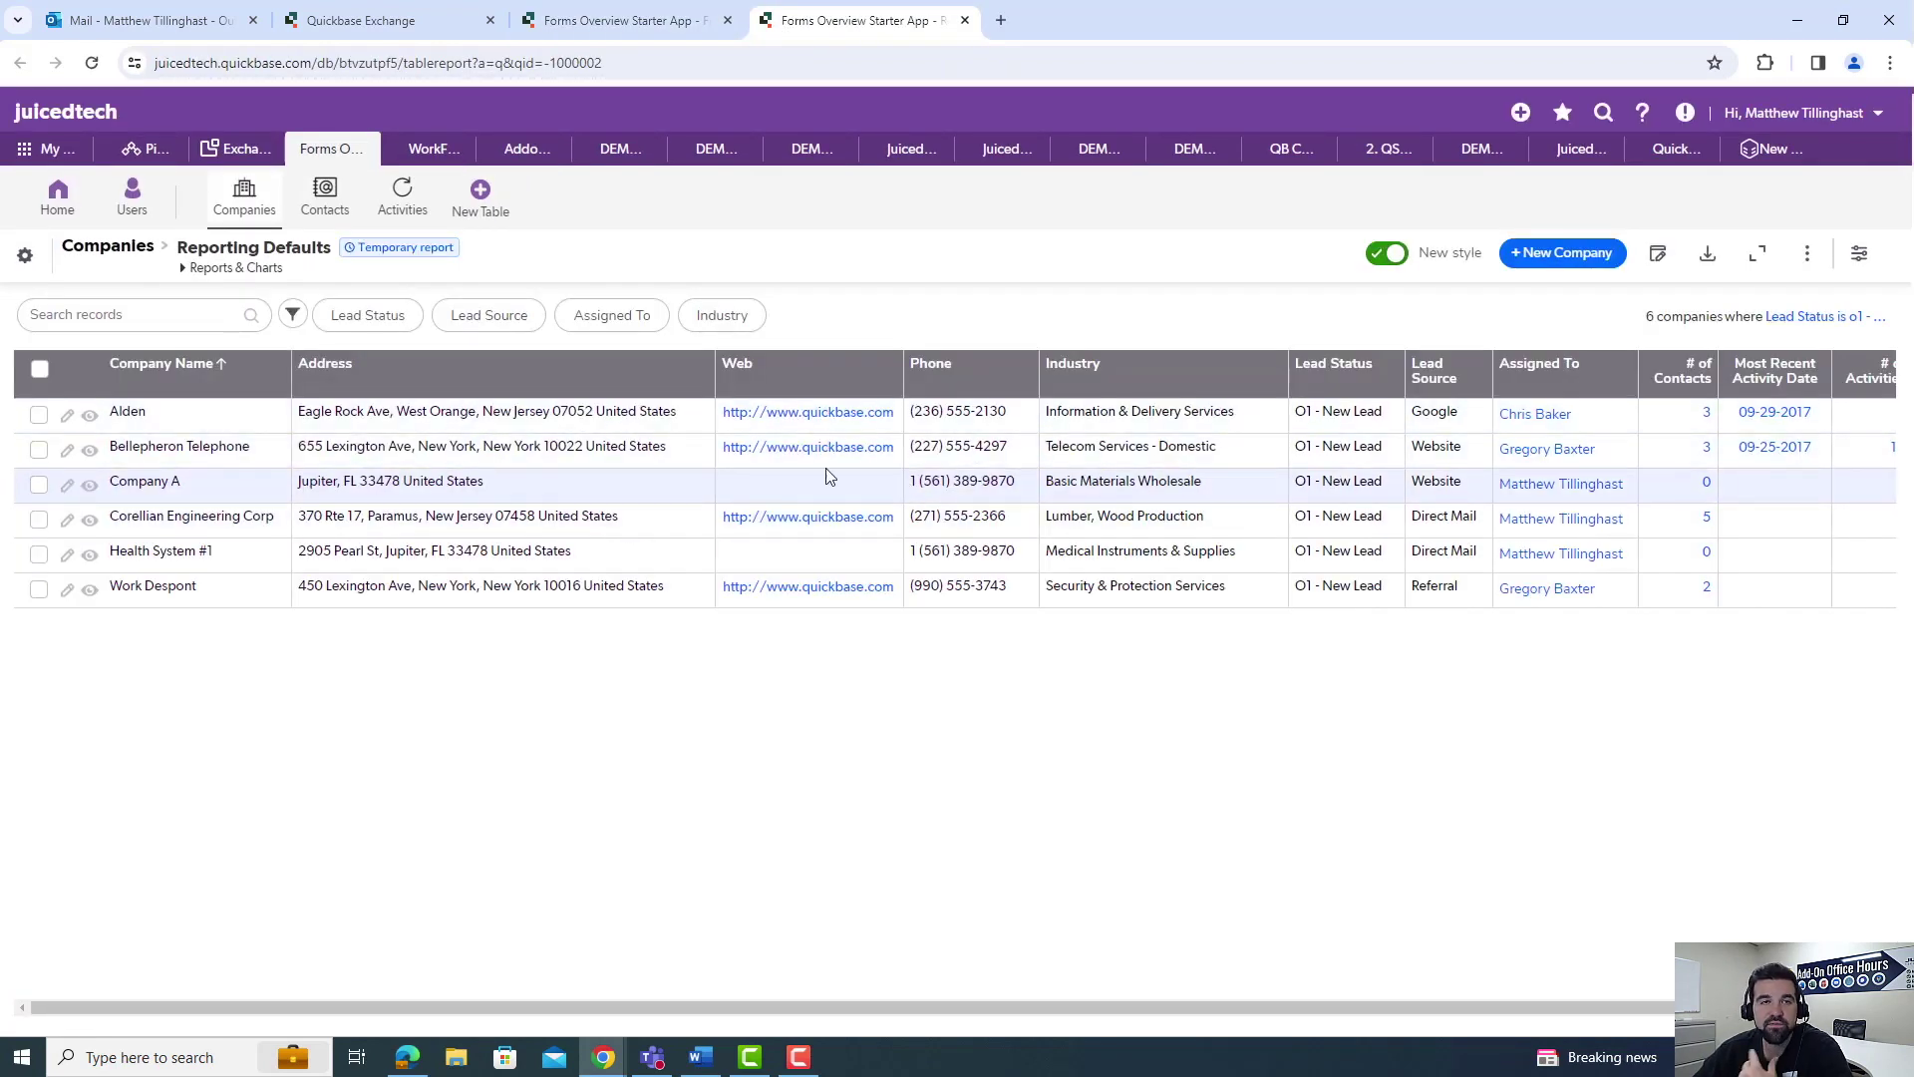
{"action": "left_click", "coordinate": [961, 20]}
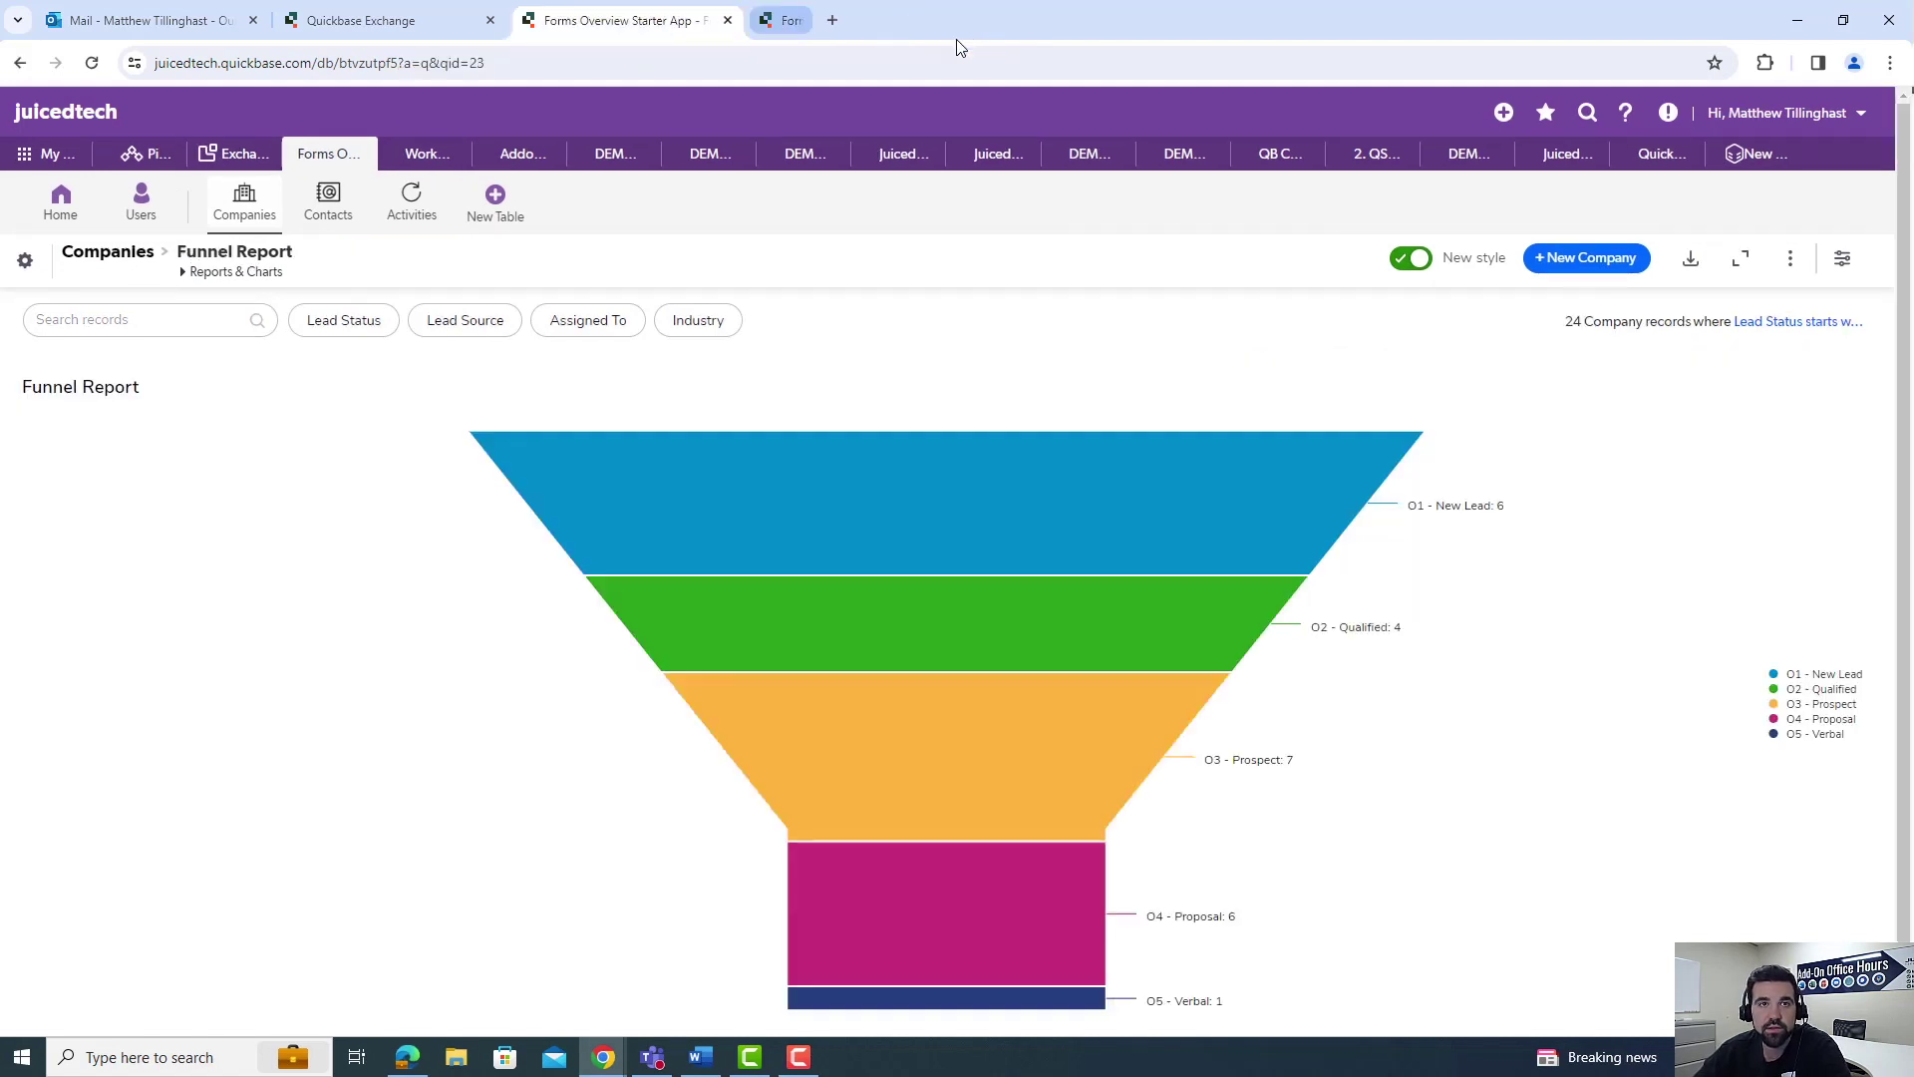